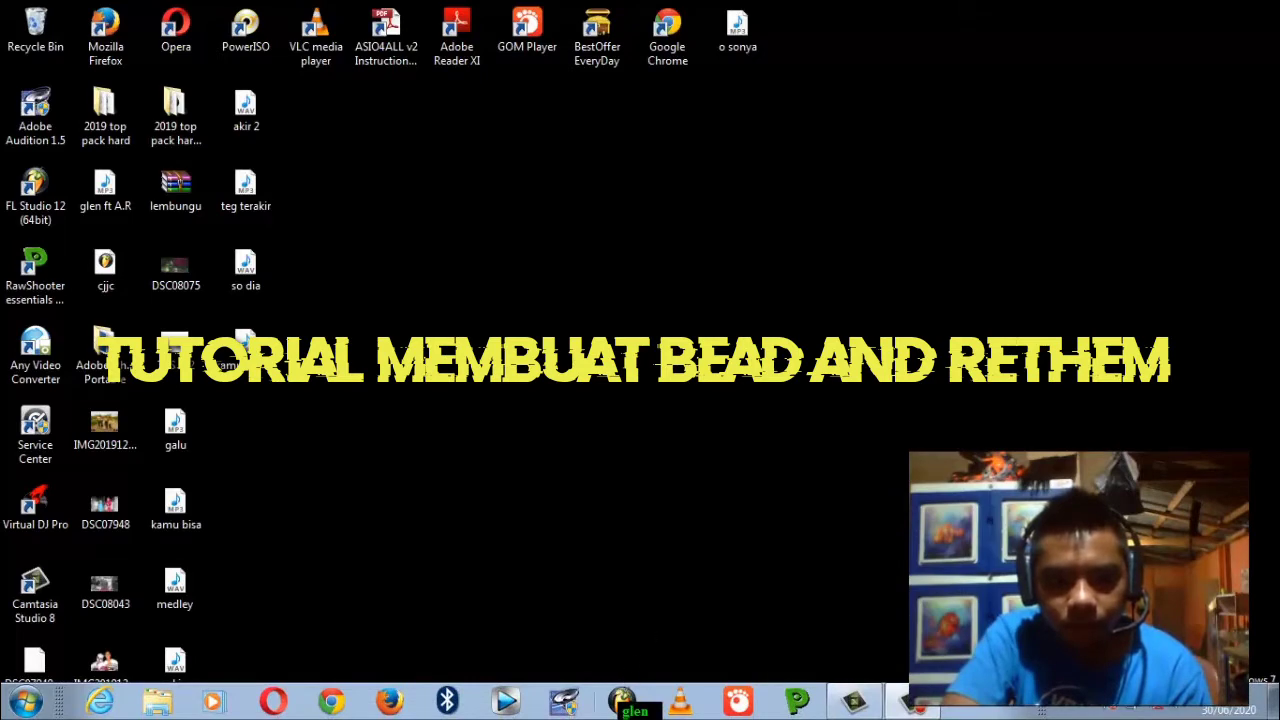
Switch to FL Studio, nudge the Channel rack along the playlist and collapse the ACAPELAA folder in the browser.
click(621, 702)
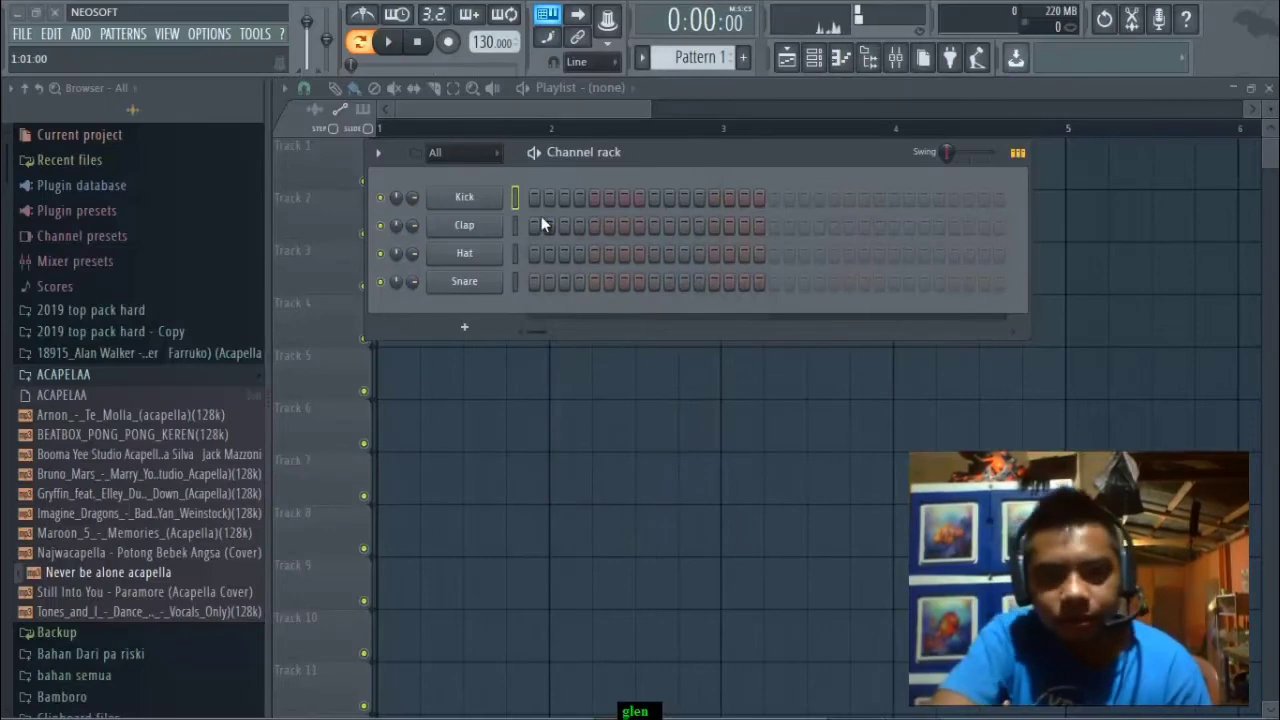
mouse_move(742, 152)
mouse_down()
mouse_move(794, 143)
mouse_move(758, 143)
mouse_up()
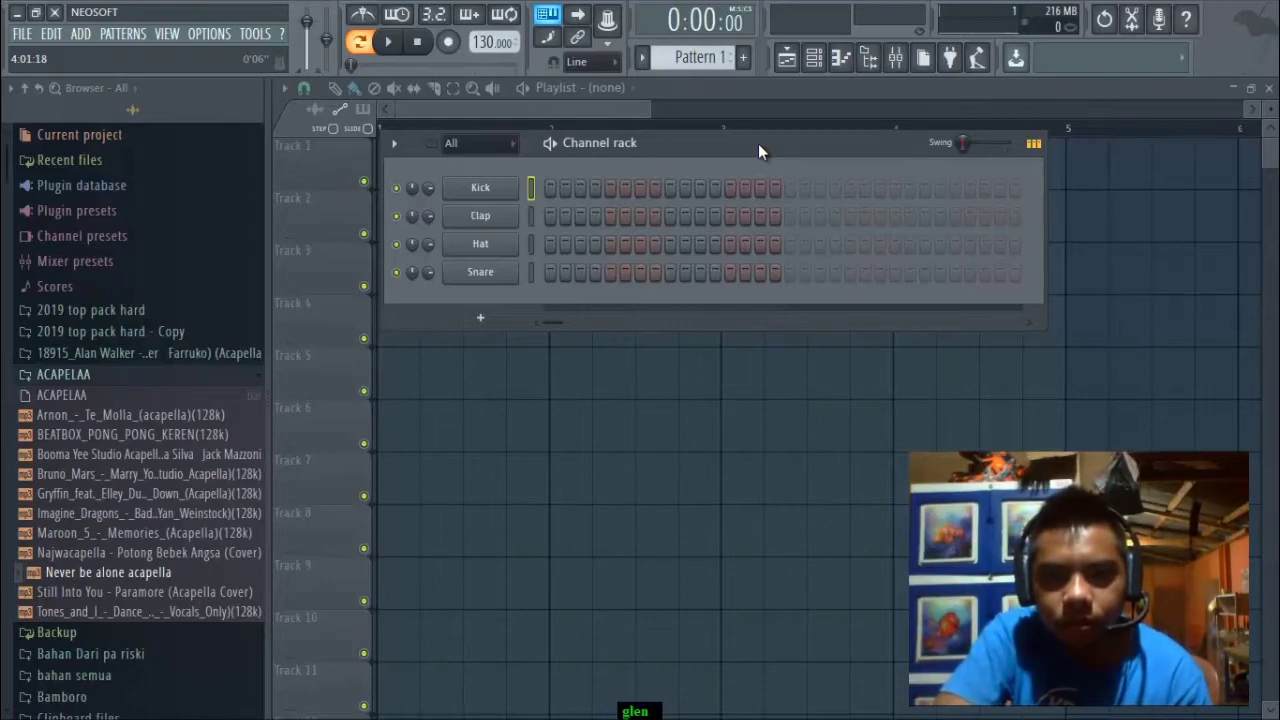
drag(758, 143, 780, 143)
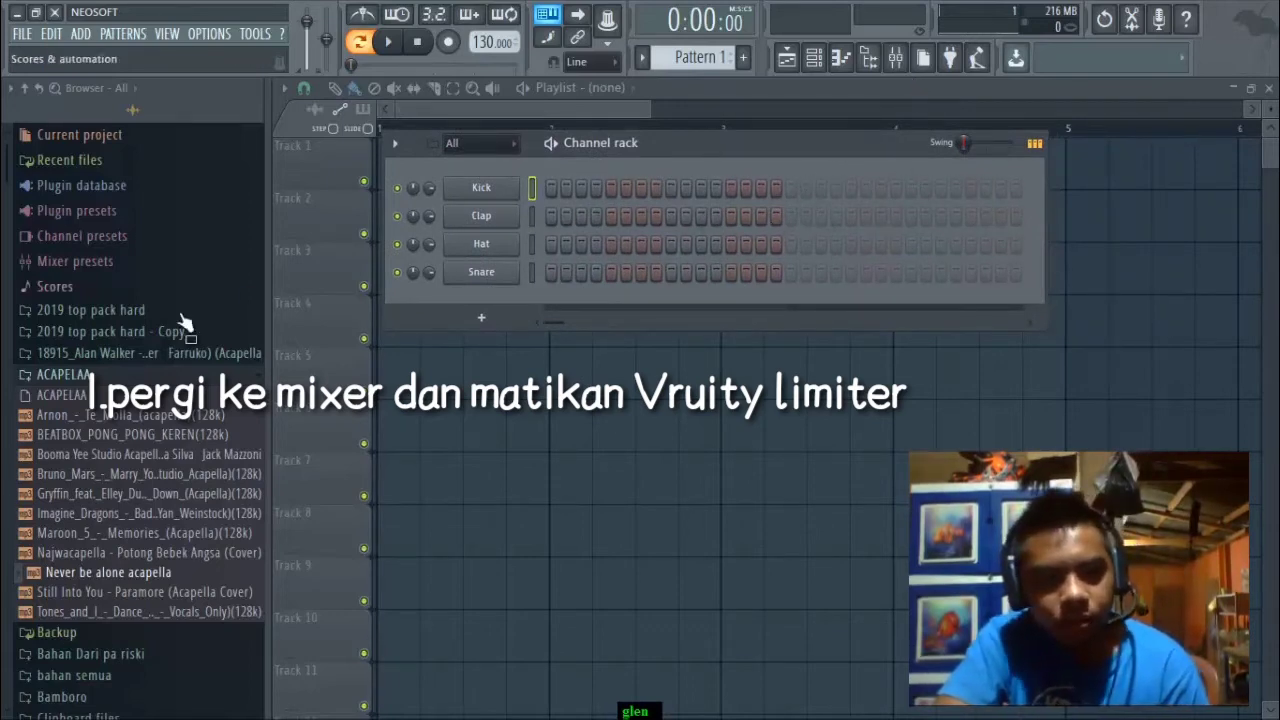
click(70, 395)
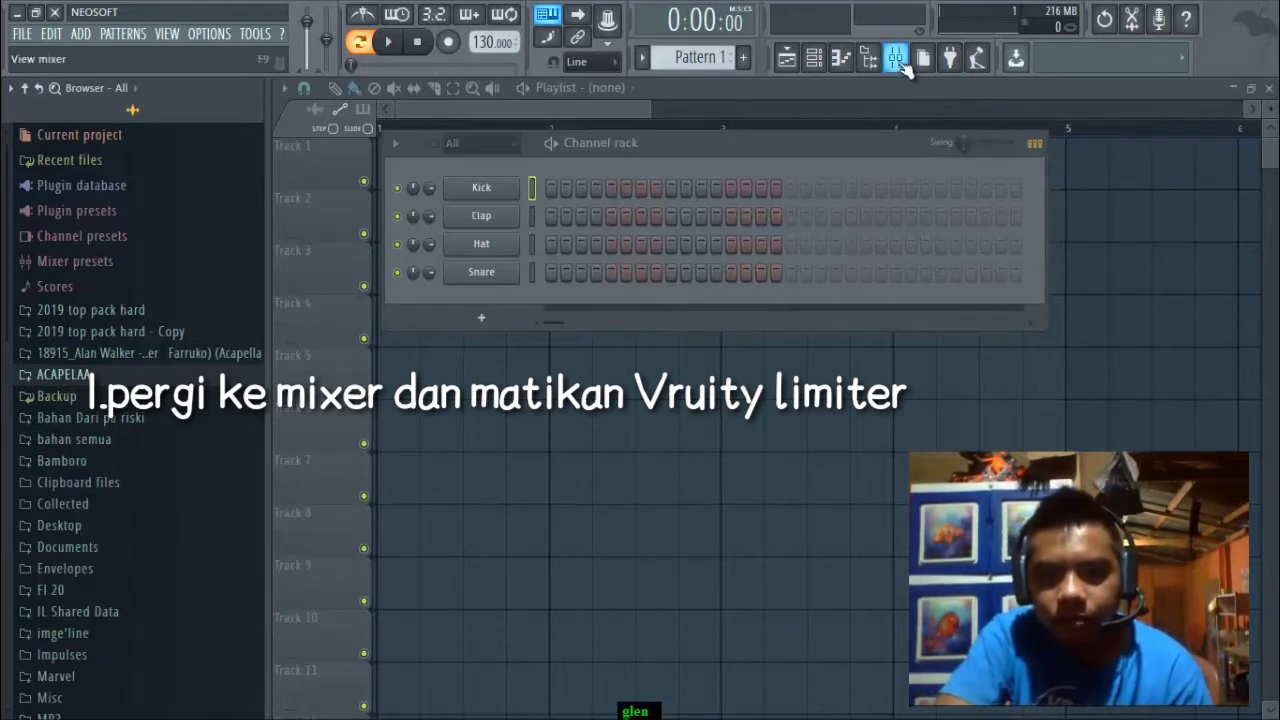
Switch off and remove the Fruity Limiter from slot 10 of the Master mixer track, leaving the mixer closed.
click(897, 59)
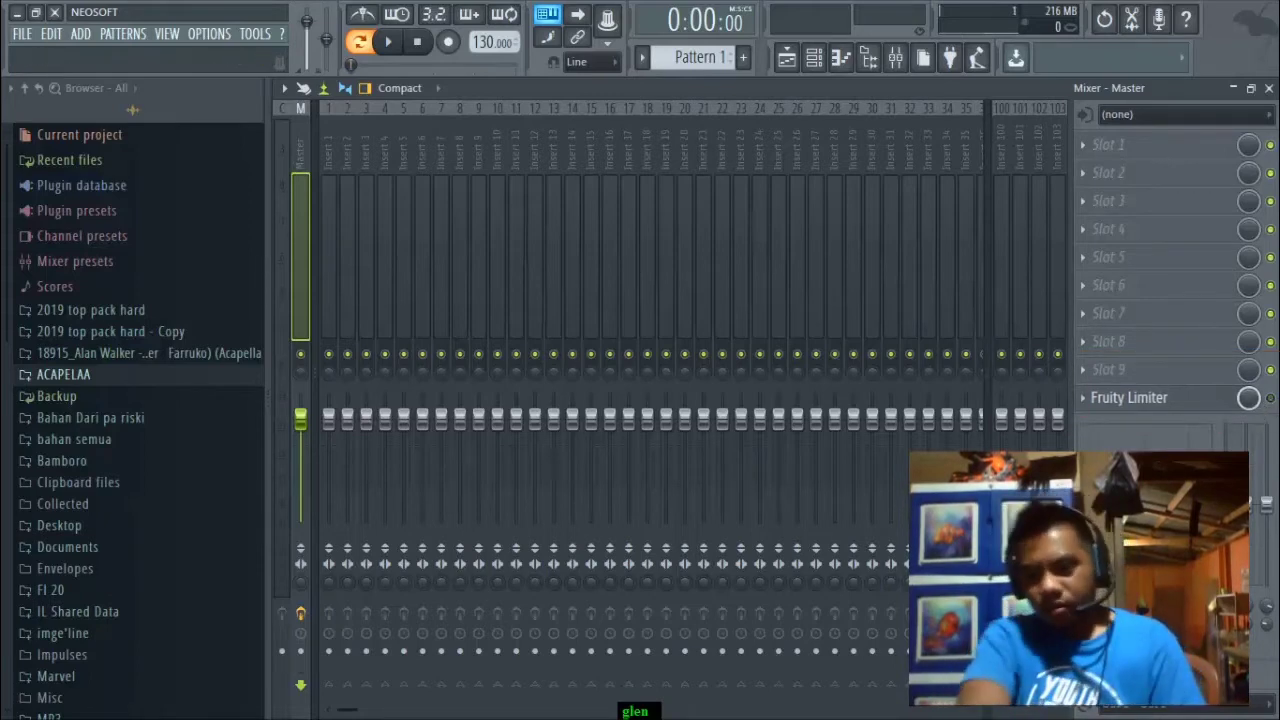
click(1270, 398)
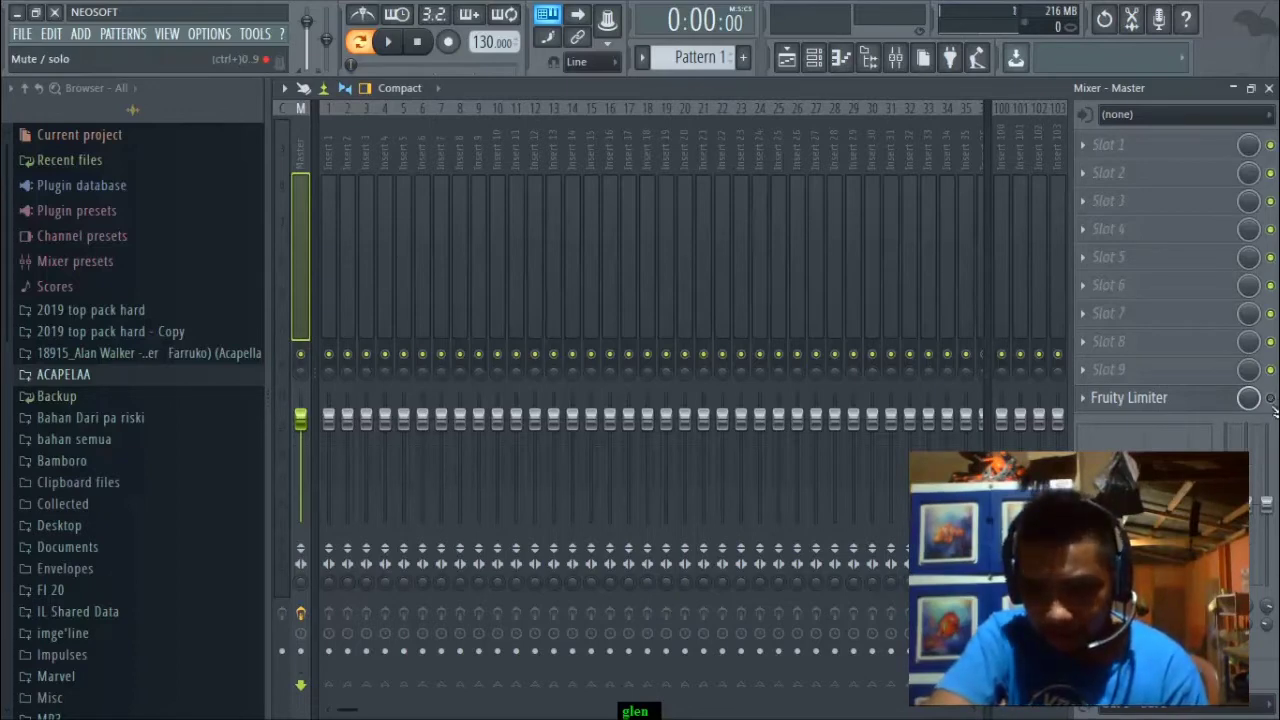
click(1085, 400)
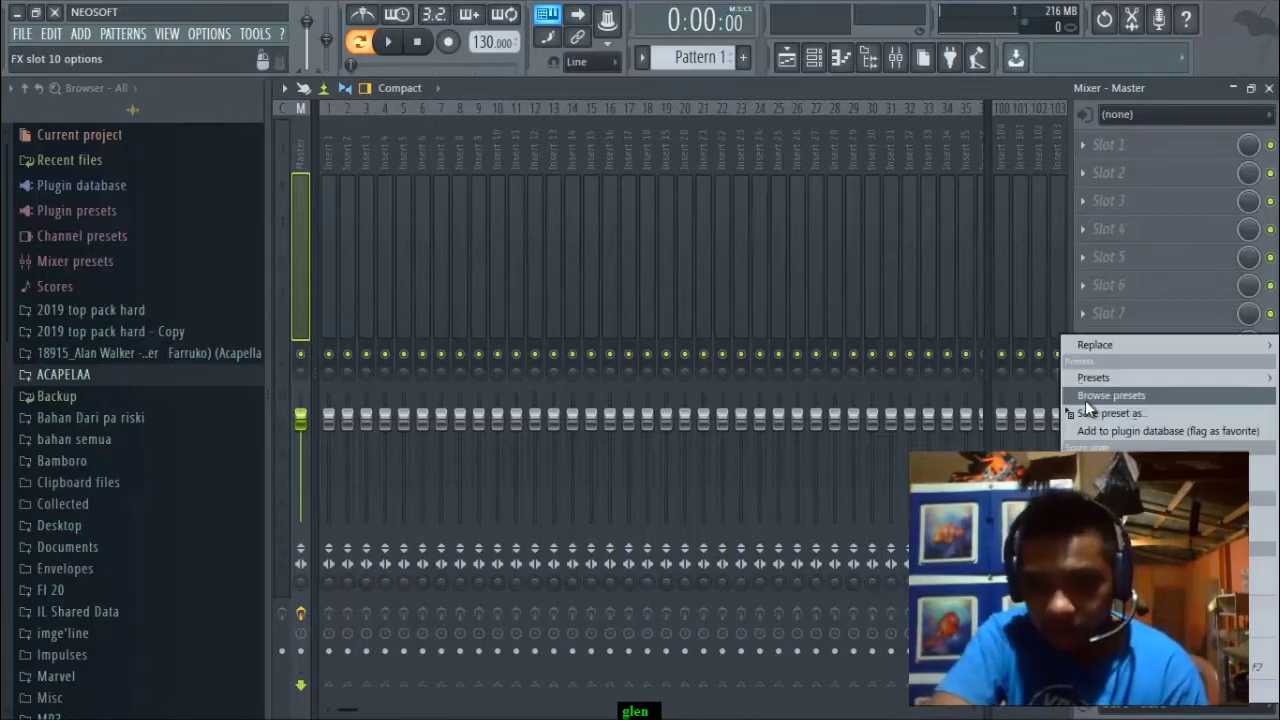
mouse_move(1119, 348)
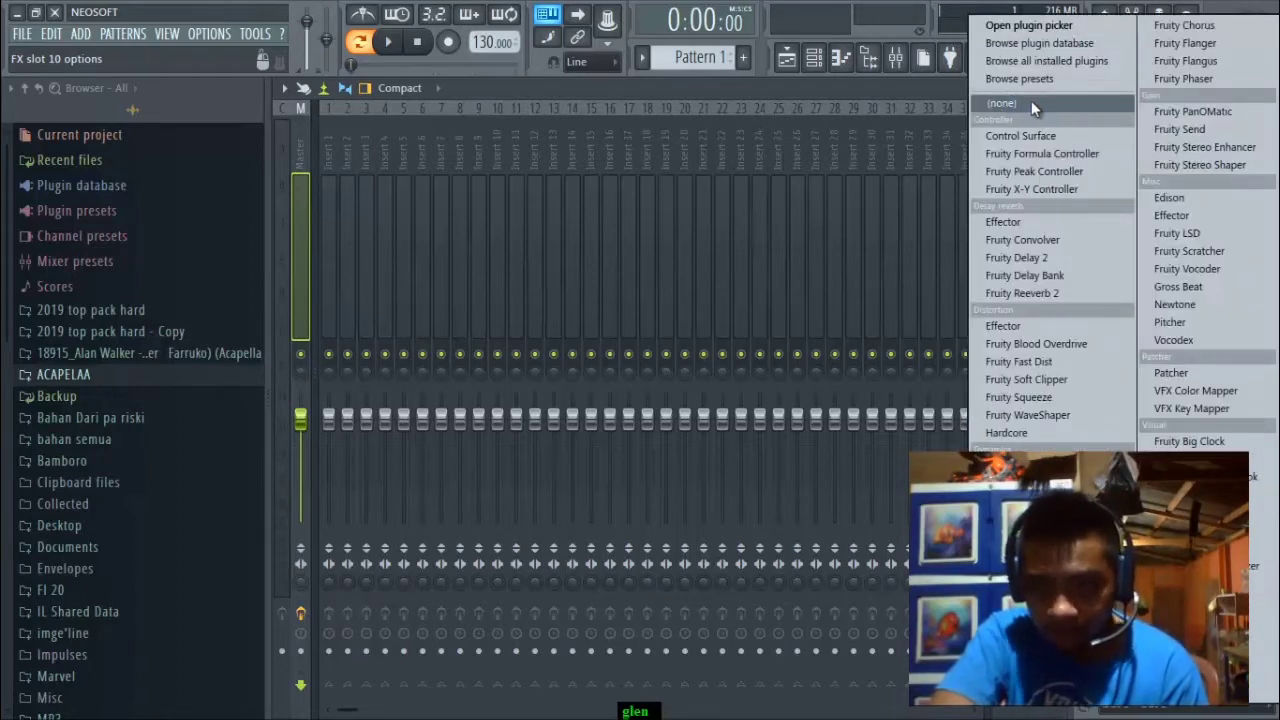
click(1003, 106)
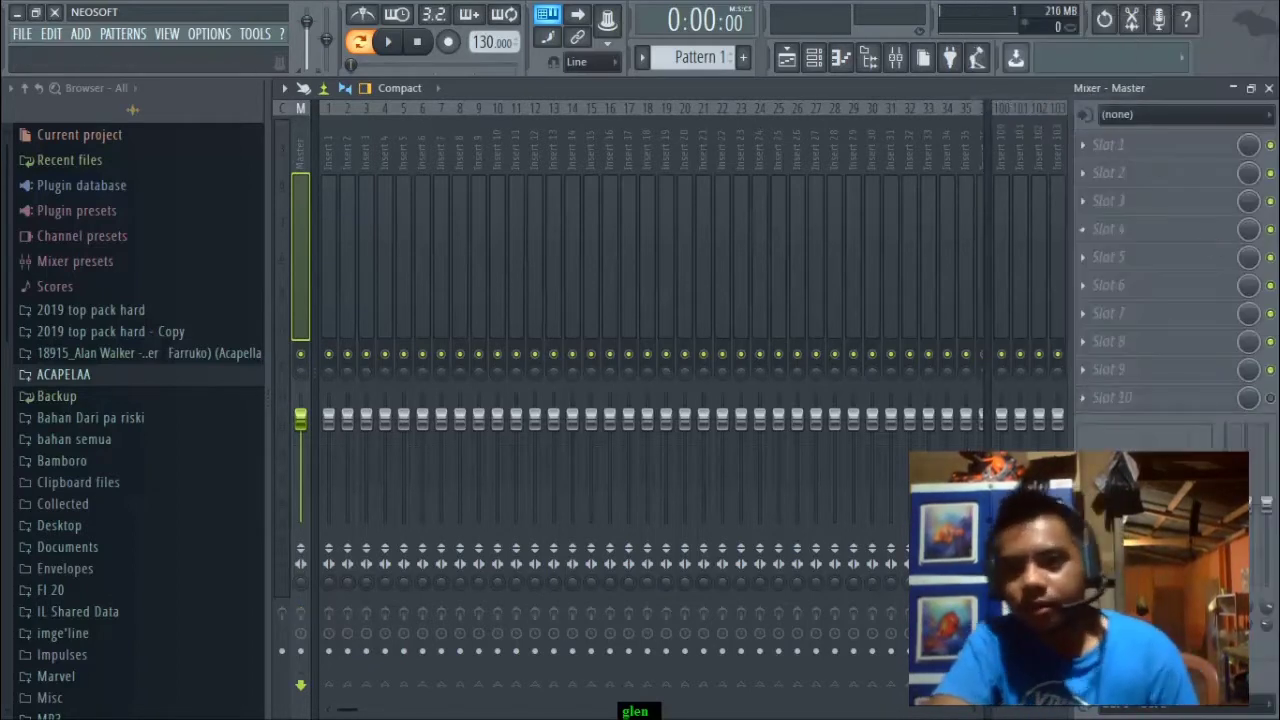
click(1268, 89)
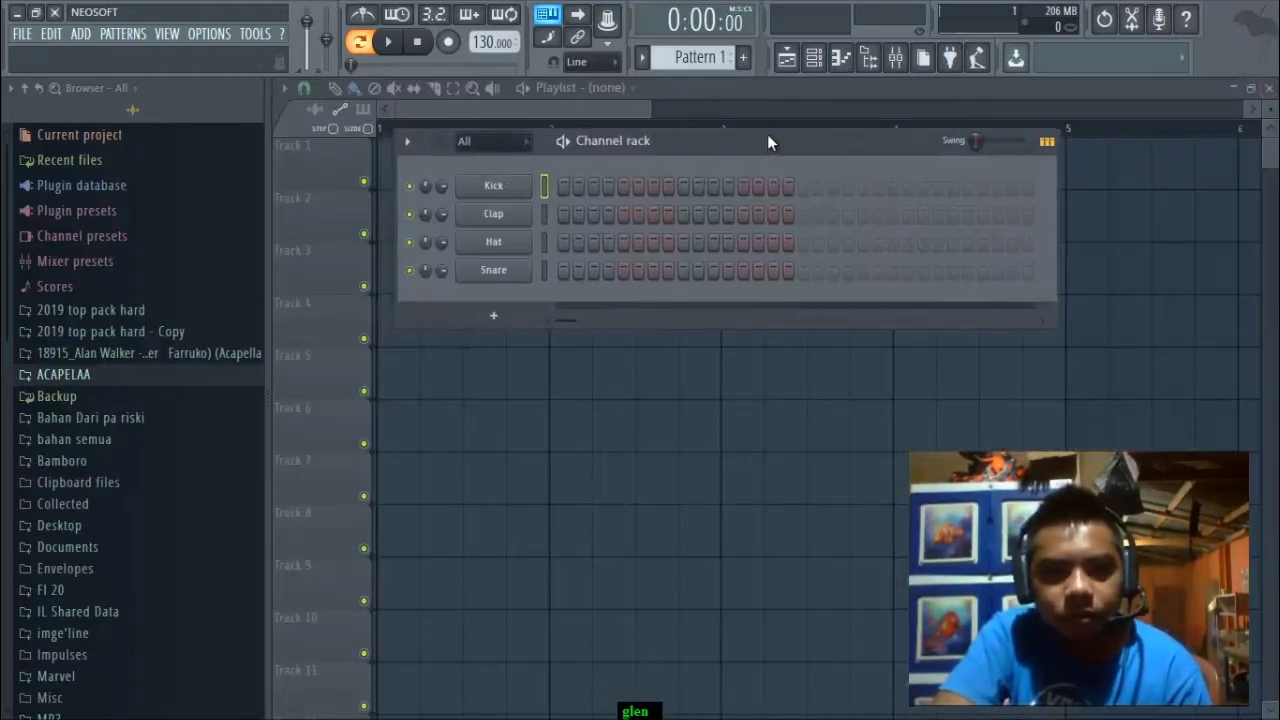
Program Pattern 1 with Kick on steps 1, 7 and 11 and Clap on steps 5 and 13, and audition it.
drag(767, 135, 754, 132)
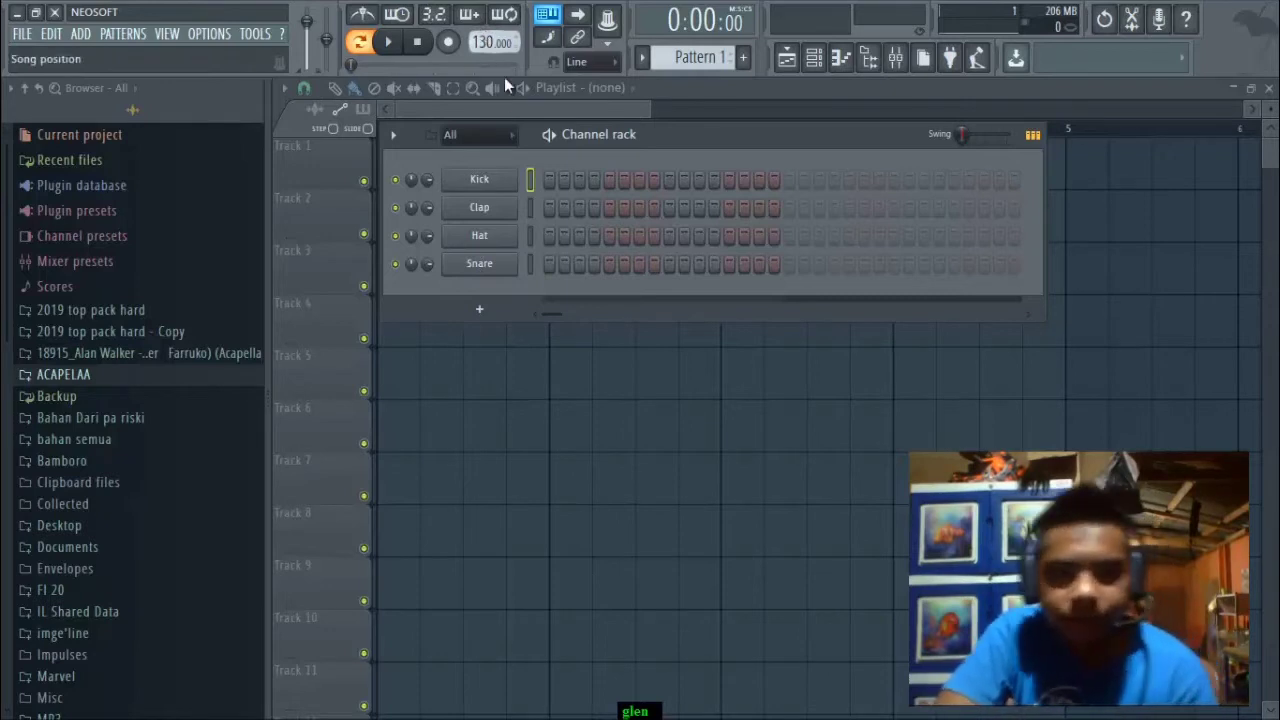
click(550, 180)
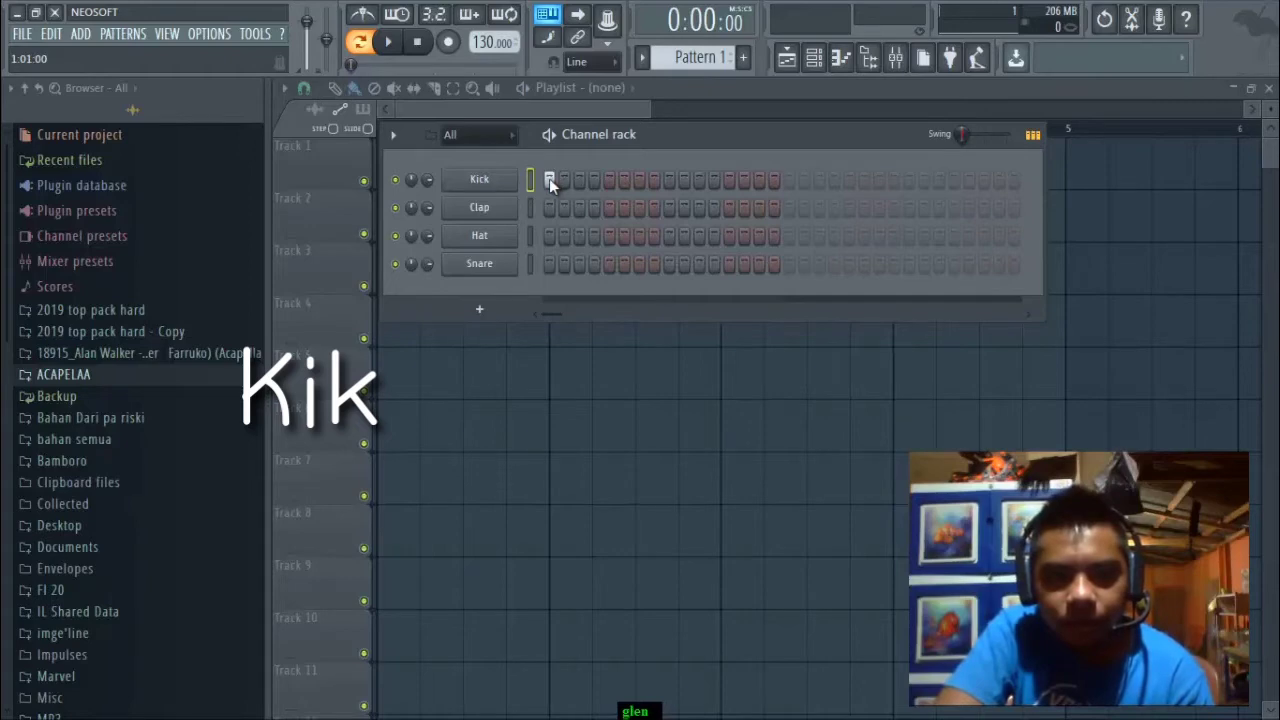
click(608, 208)
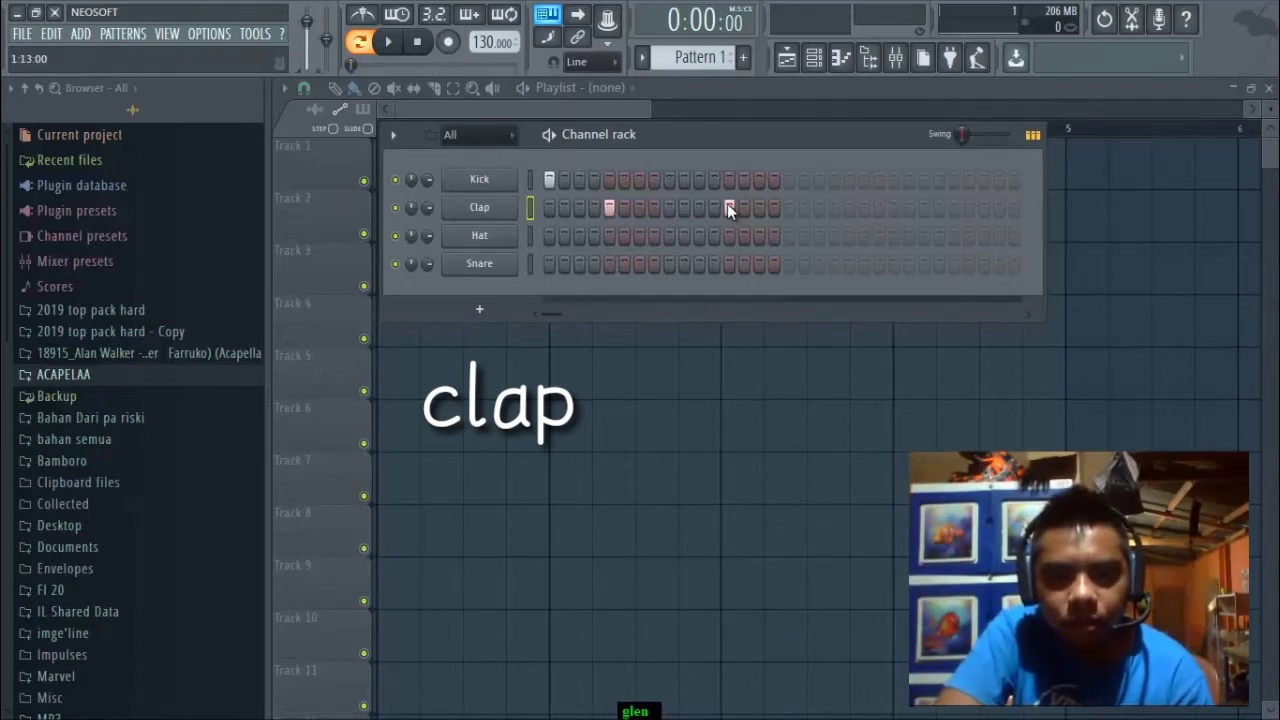
click(638, 179)
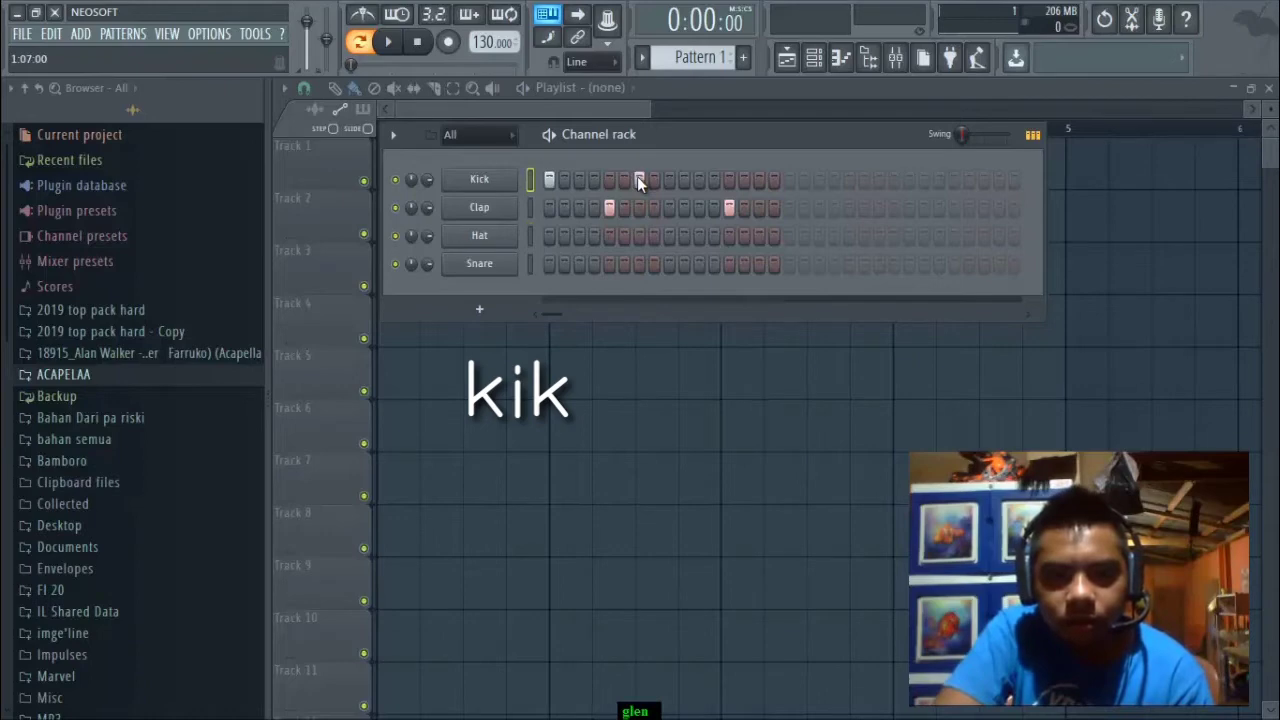
click(697, 180)
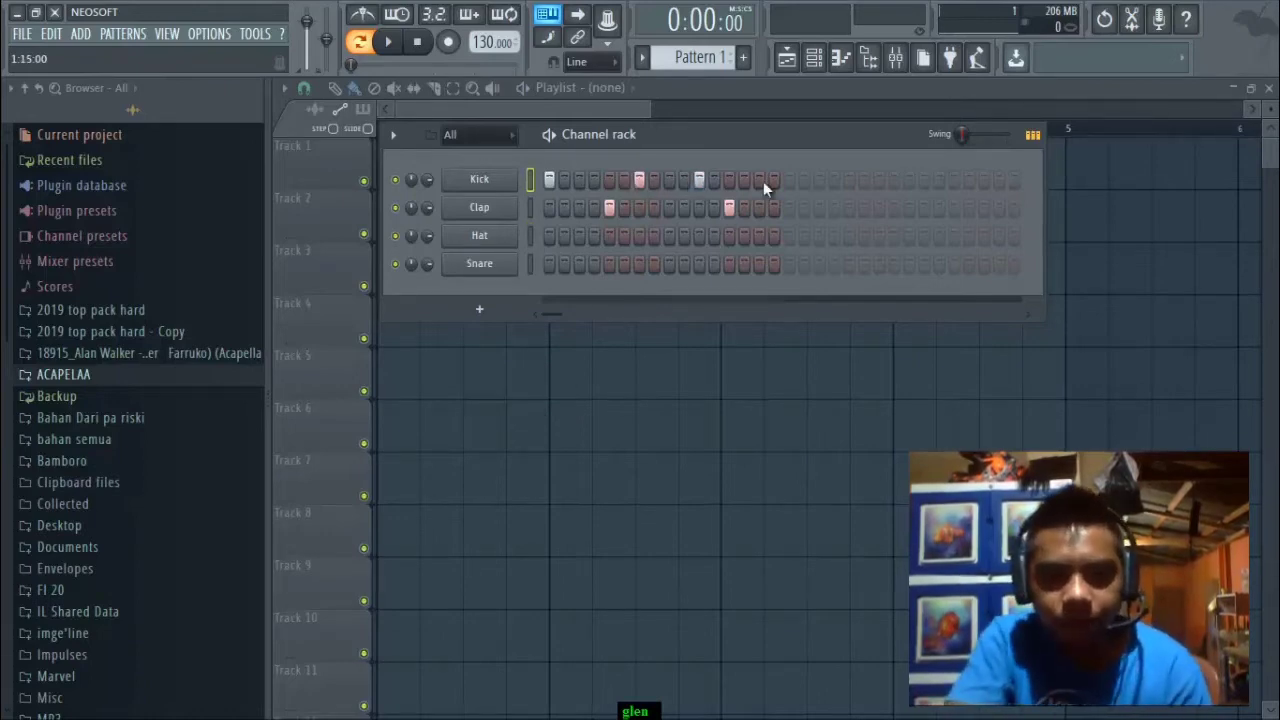
key(space)
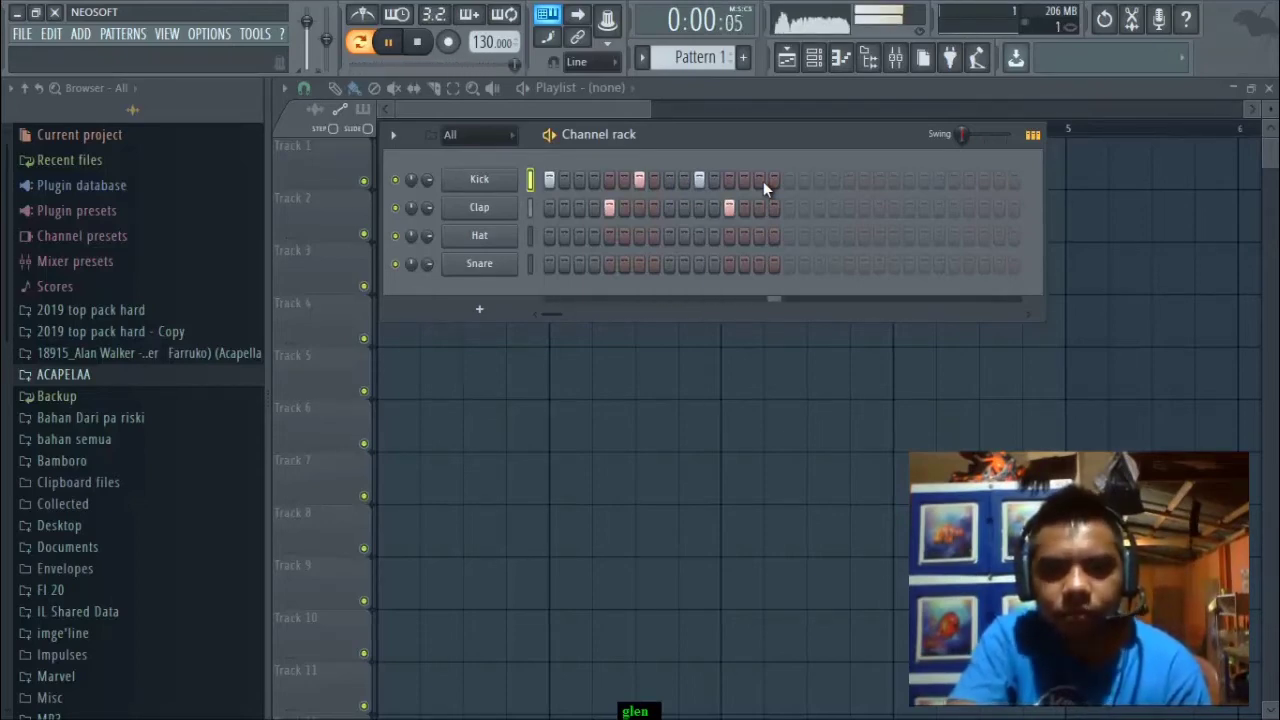
key(space)
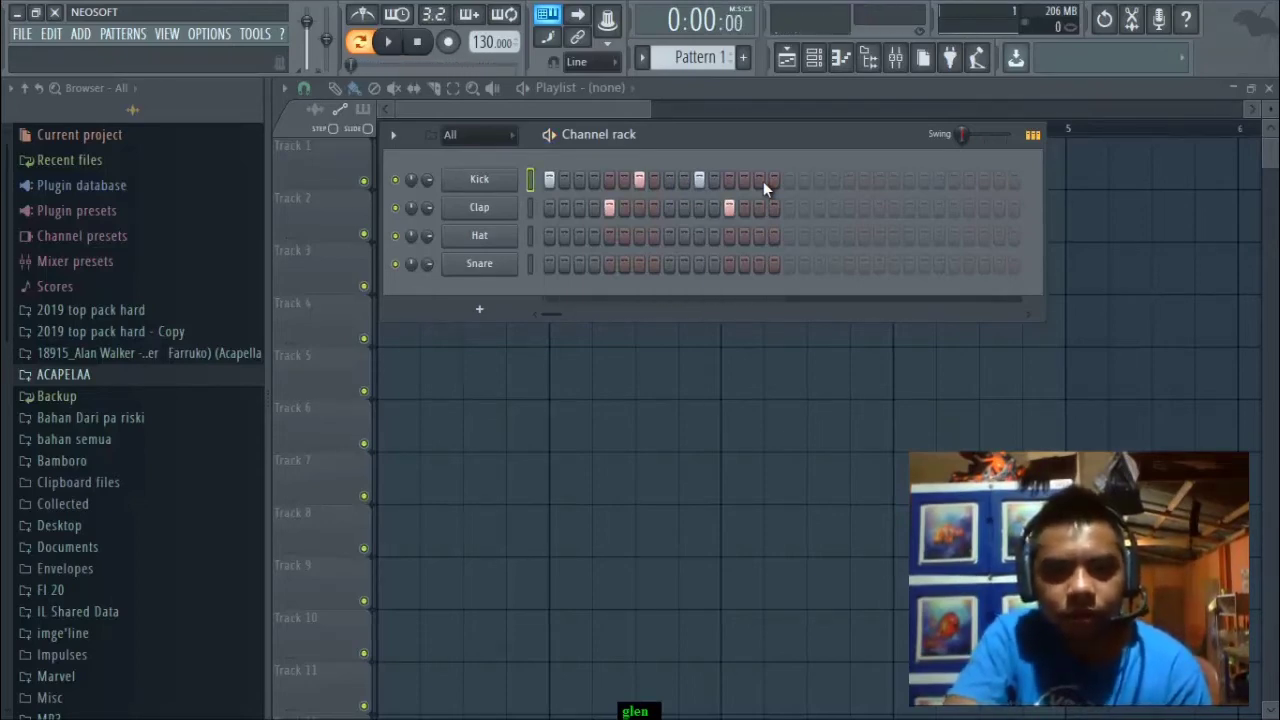
Add Hat hits on steps 3, 6, 9, 12 and 15 of Pattern 1 and play the beat back.
click(578, 236)
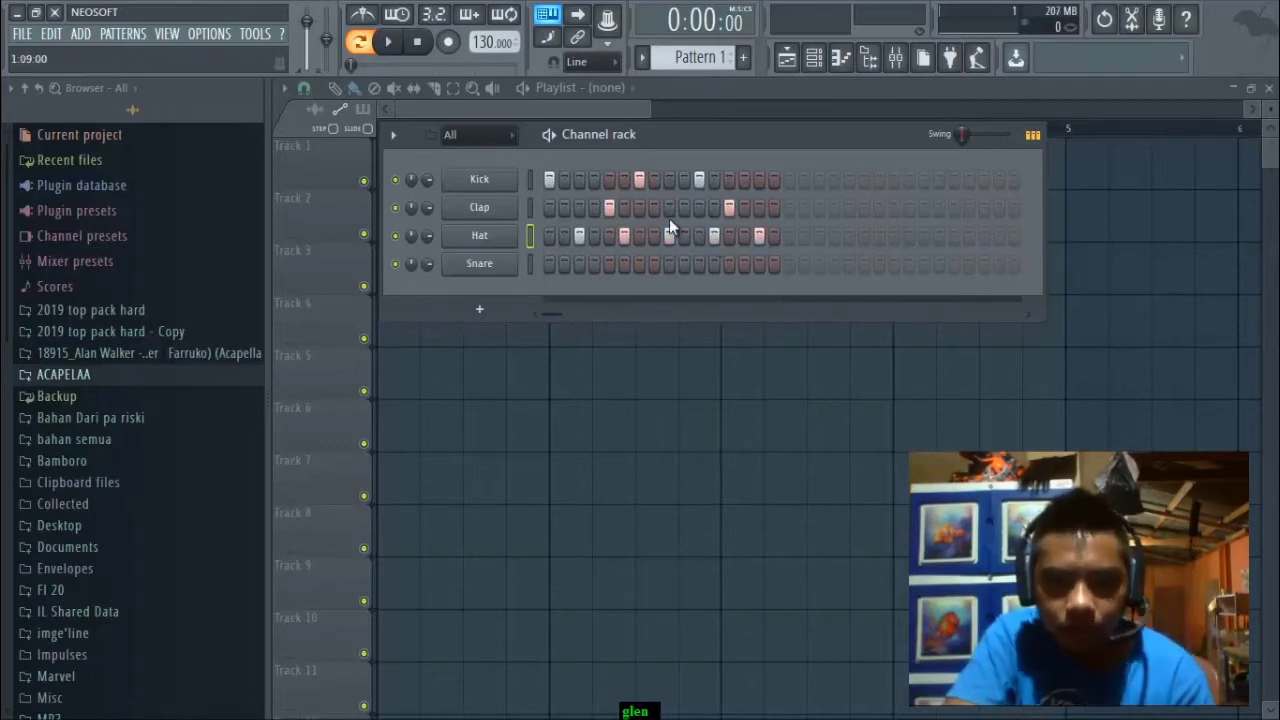
key(space)
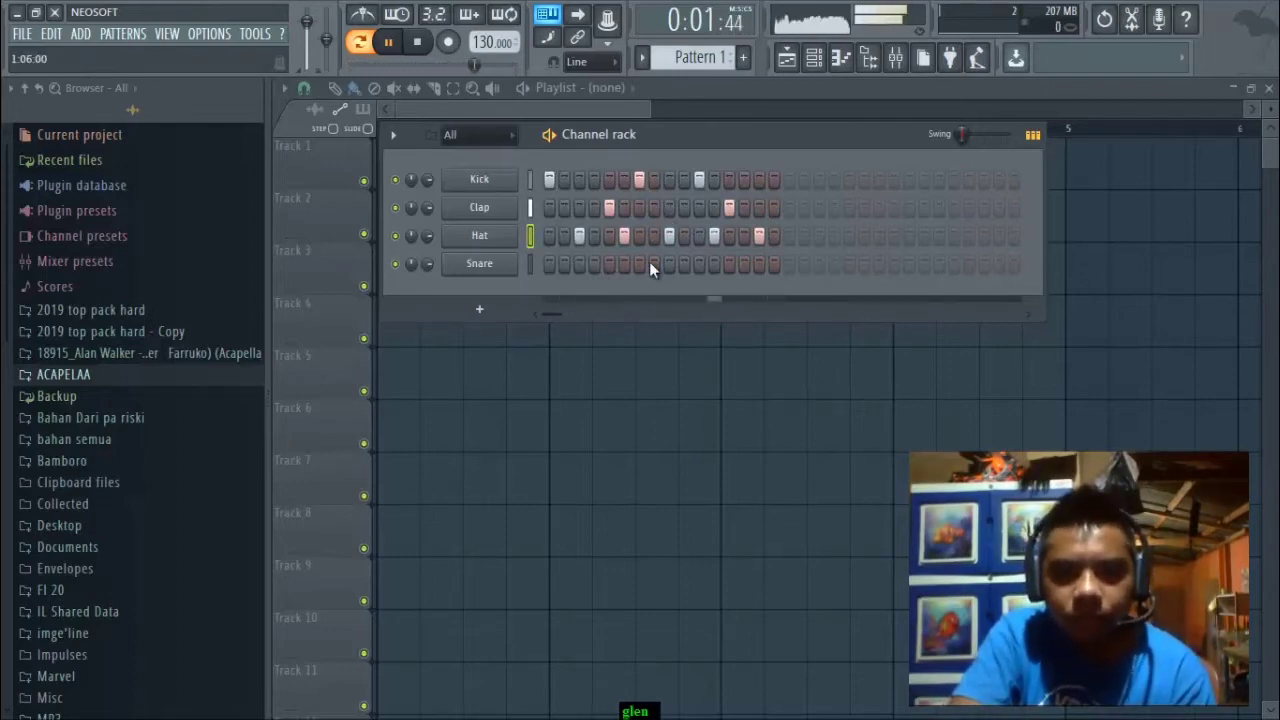
key(space)
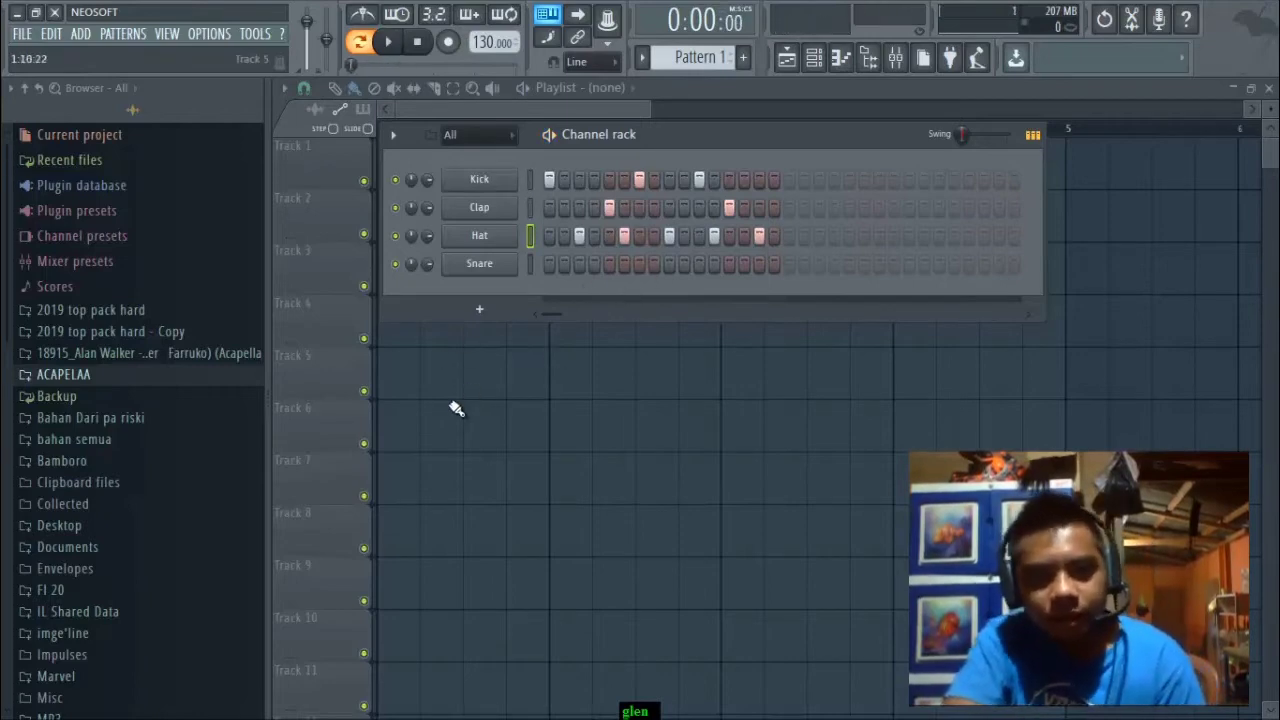
Place eight Pattern 1 clips end to end on Track 1 of the playlist, filling bars 1 through 8.
drag(438, 372, 400, 150)
scroll(645, 125, down, 4)
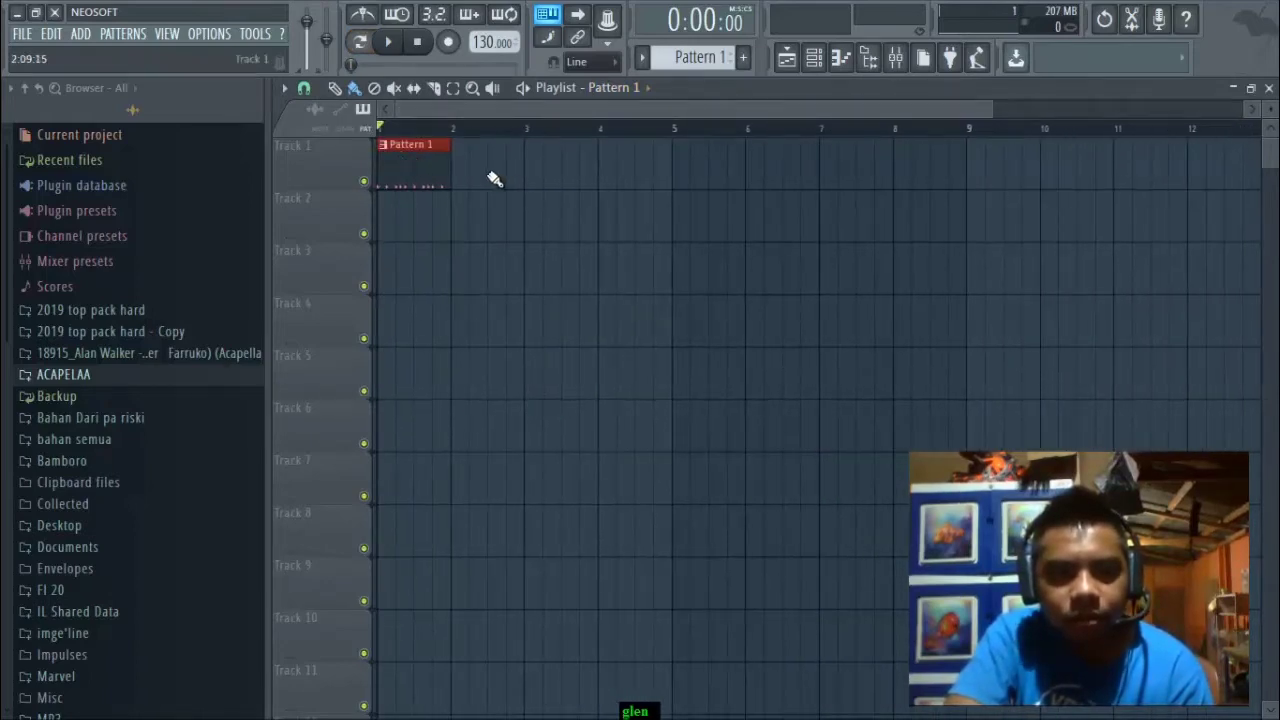
right_click(418, 170)
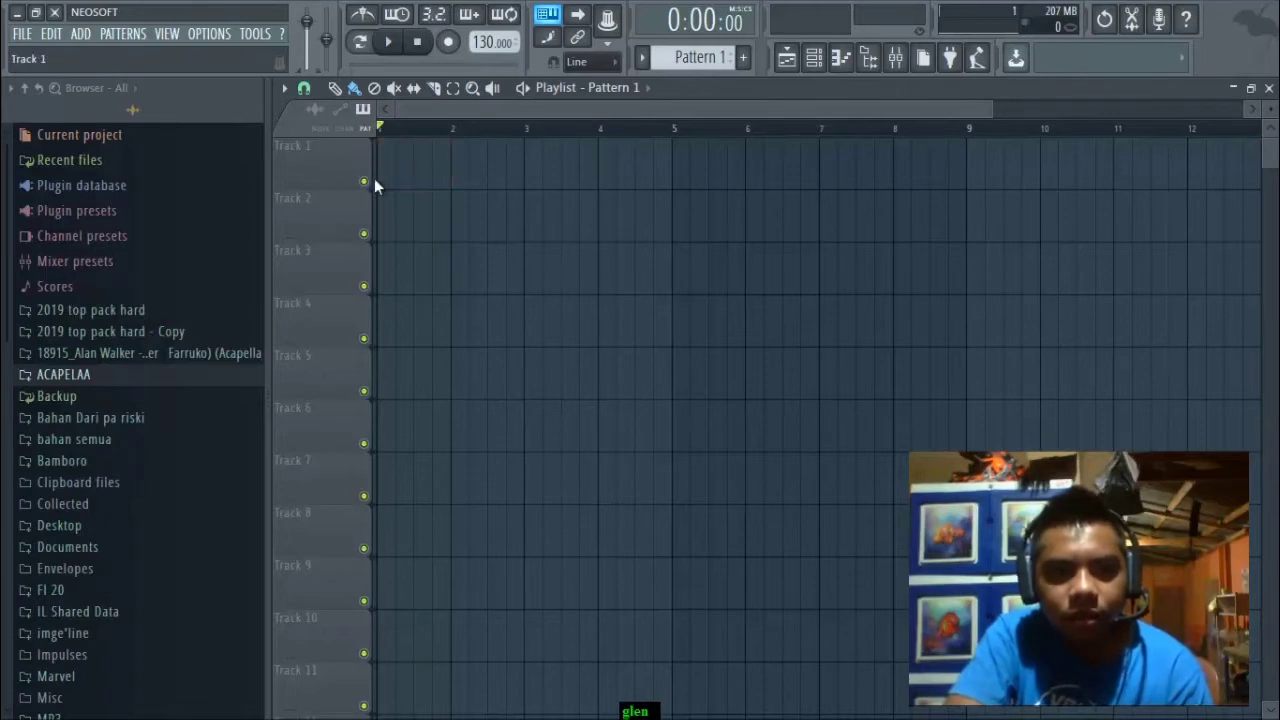
click(389, 175)
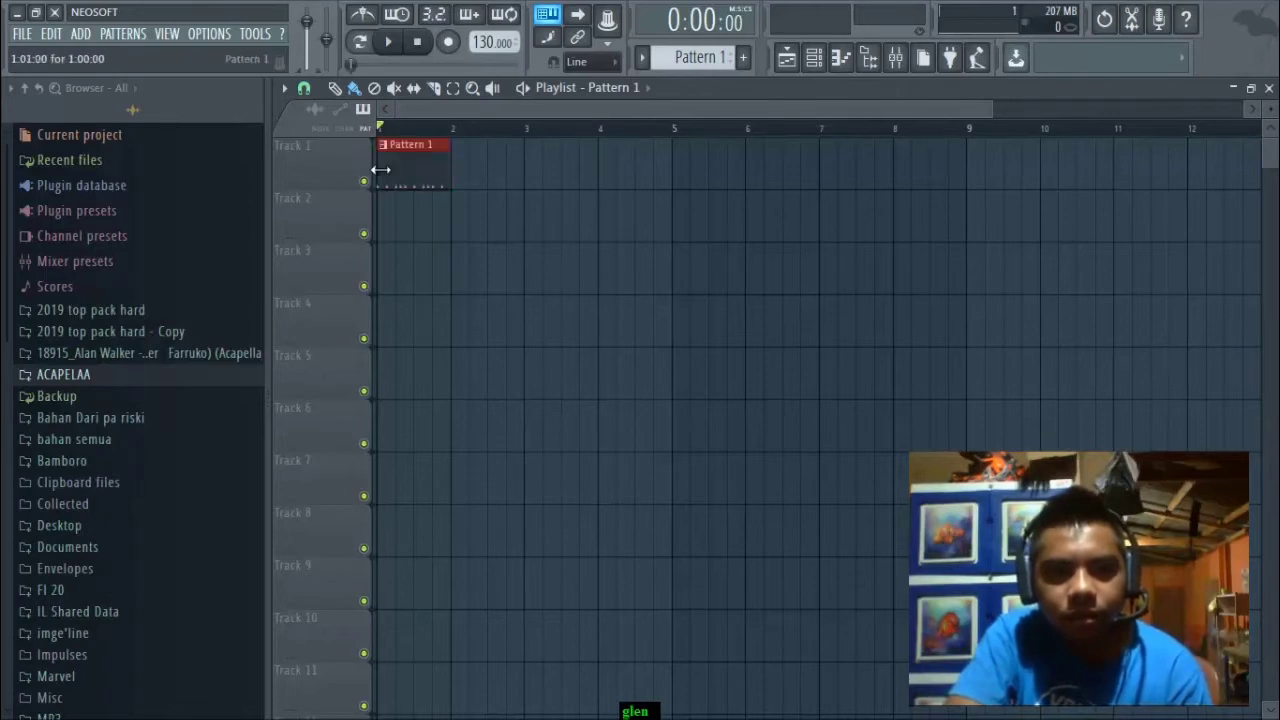
click(498, 171)
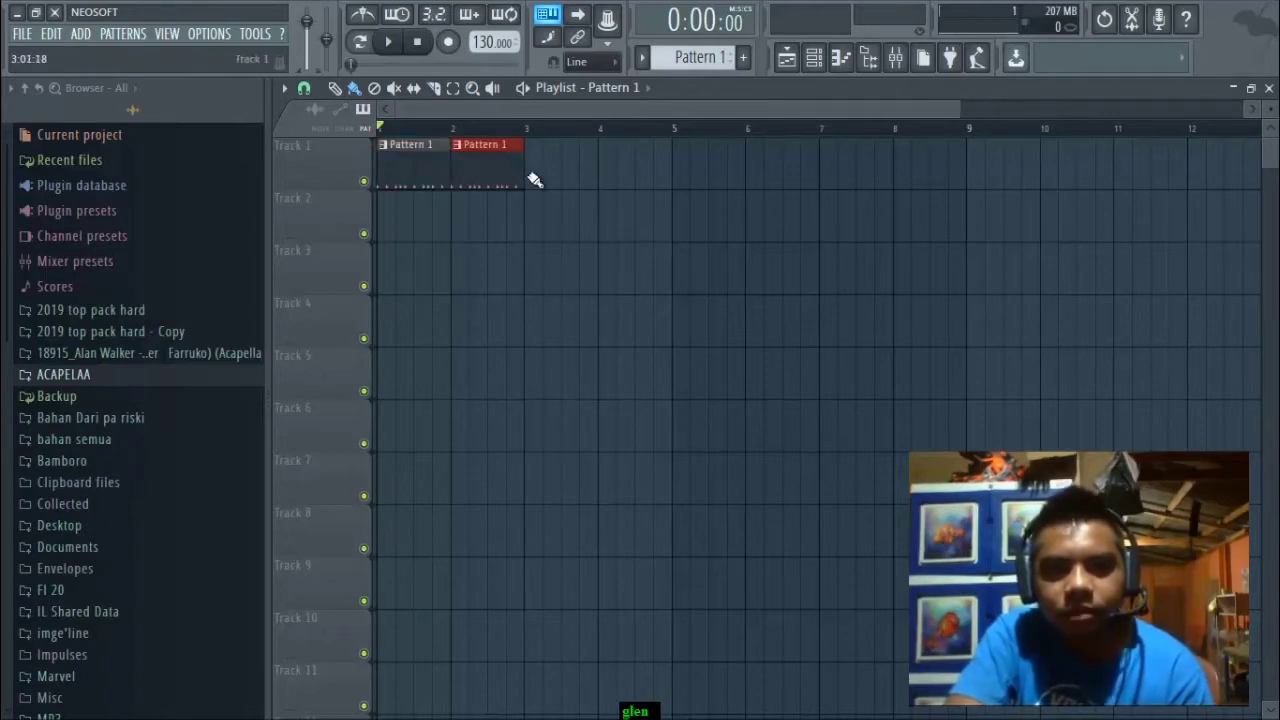
click(530, 176)
click(607, 176)
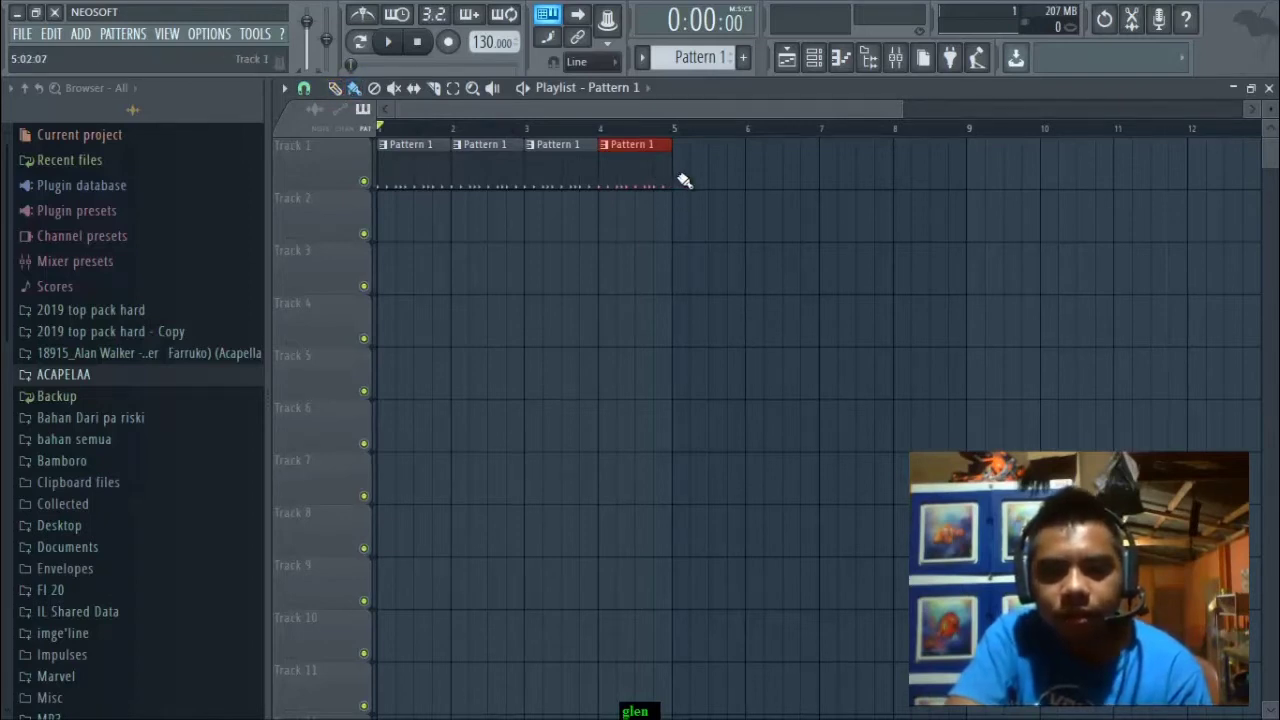
drag(684, 180, 894, 174)
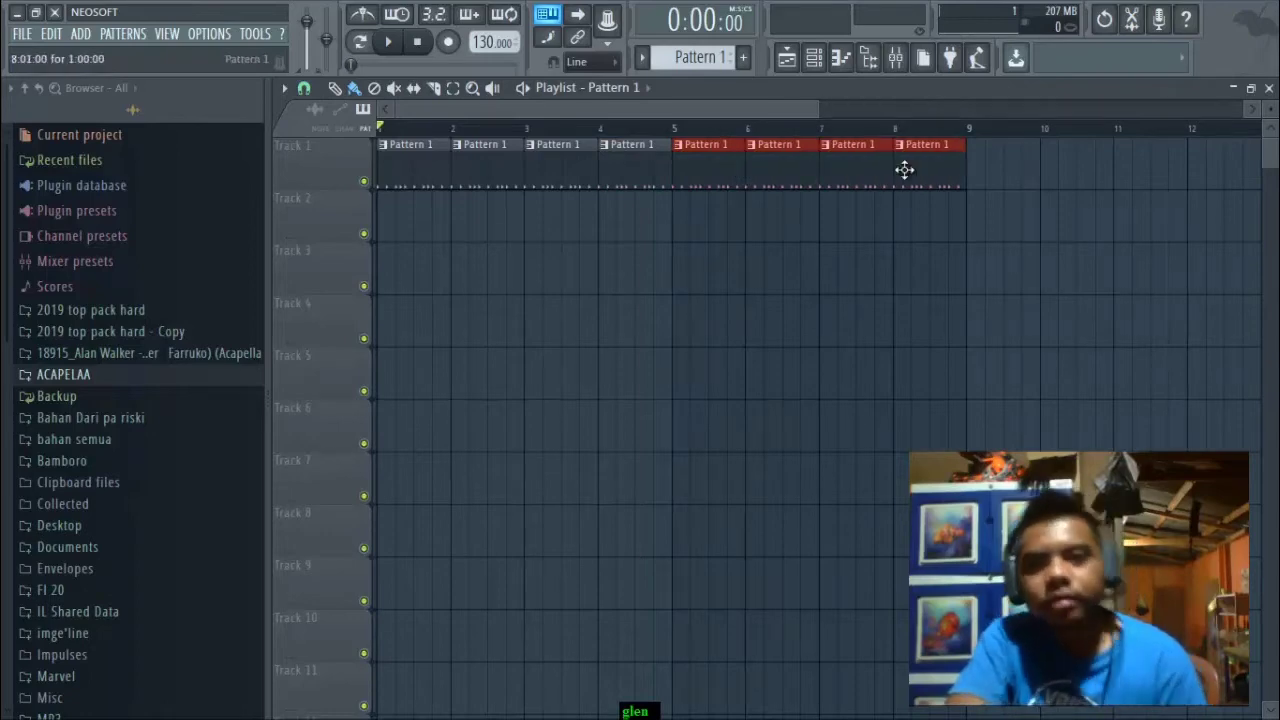
Create a new Pattern 2 with its default name and bring up its empty Channel rack.
click(746, 60)
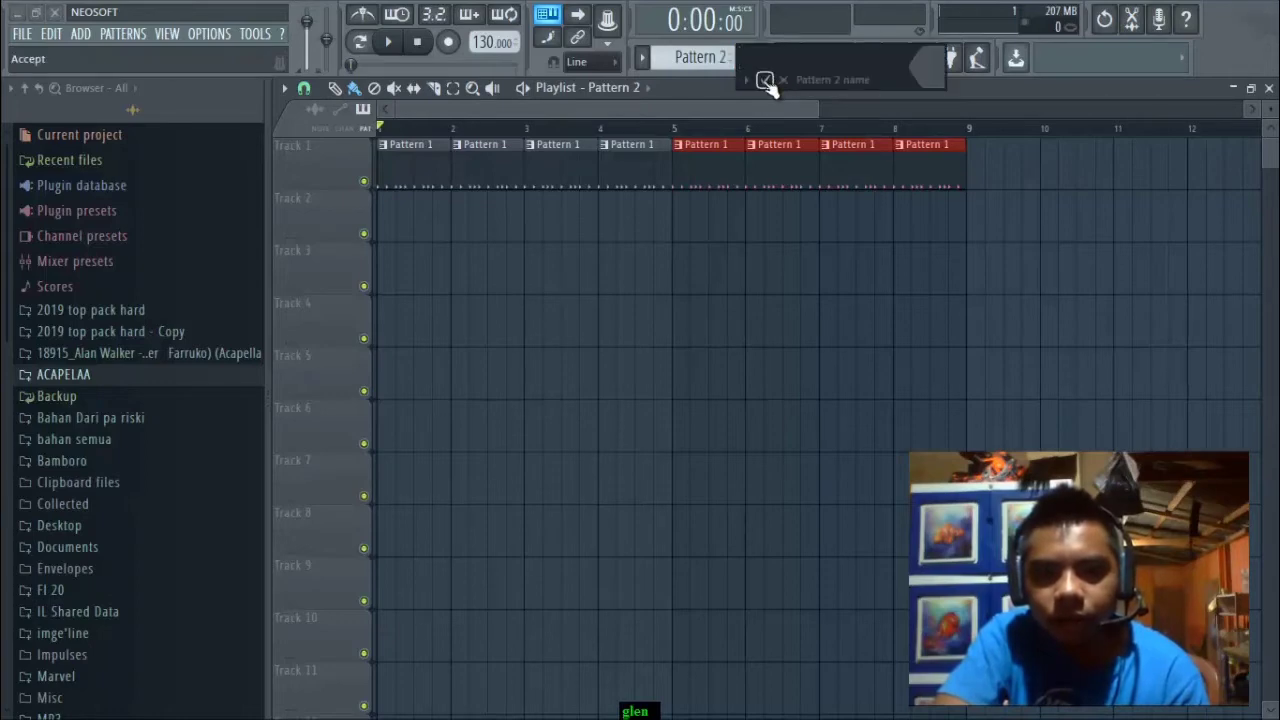
click(765, 80)
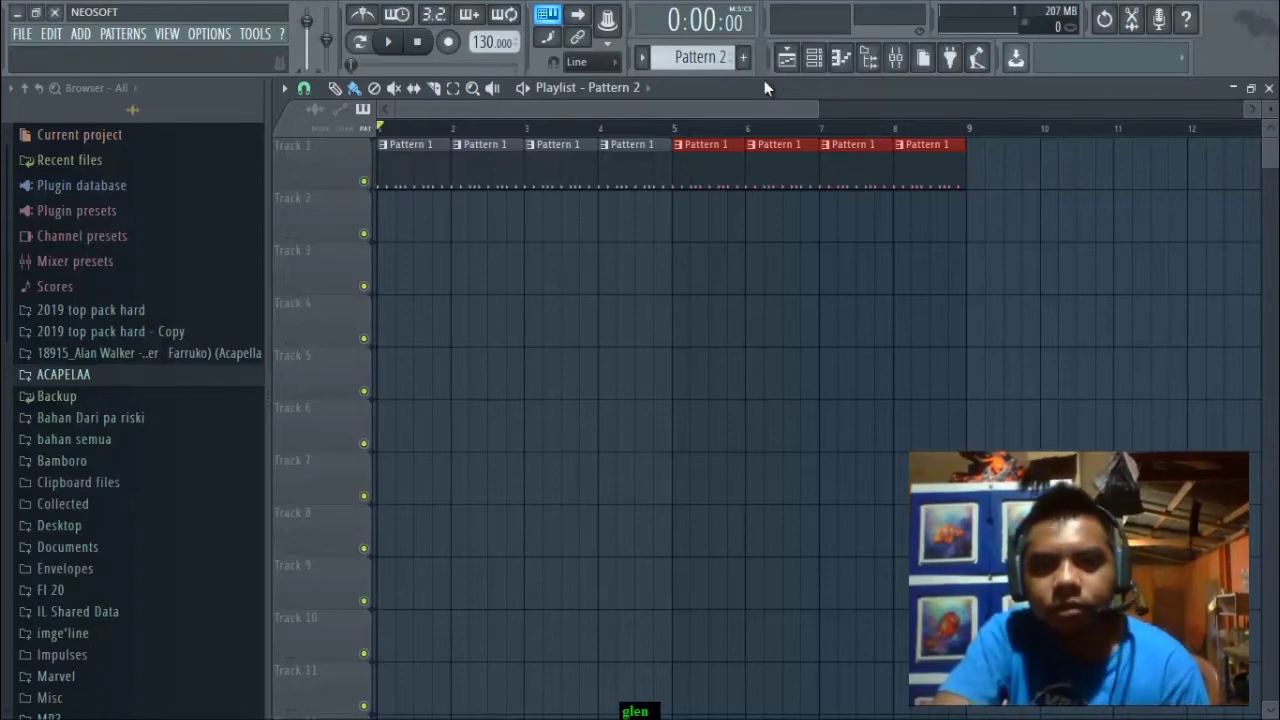
click(388, 218)
click(814, 57)
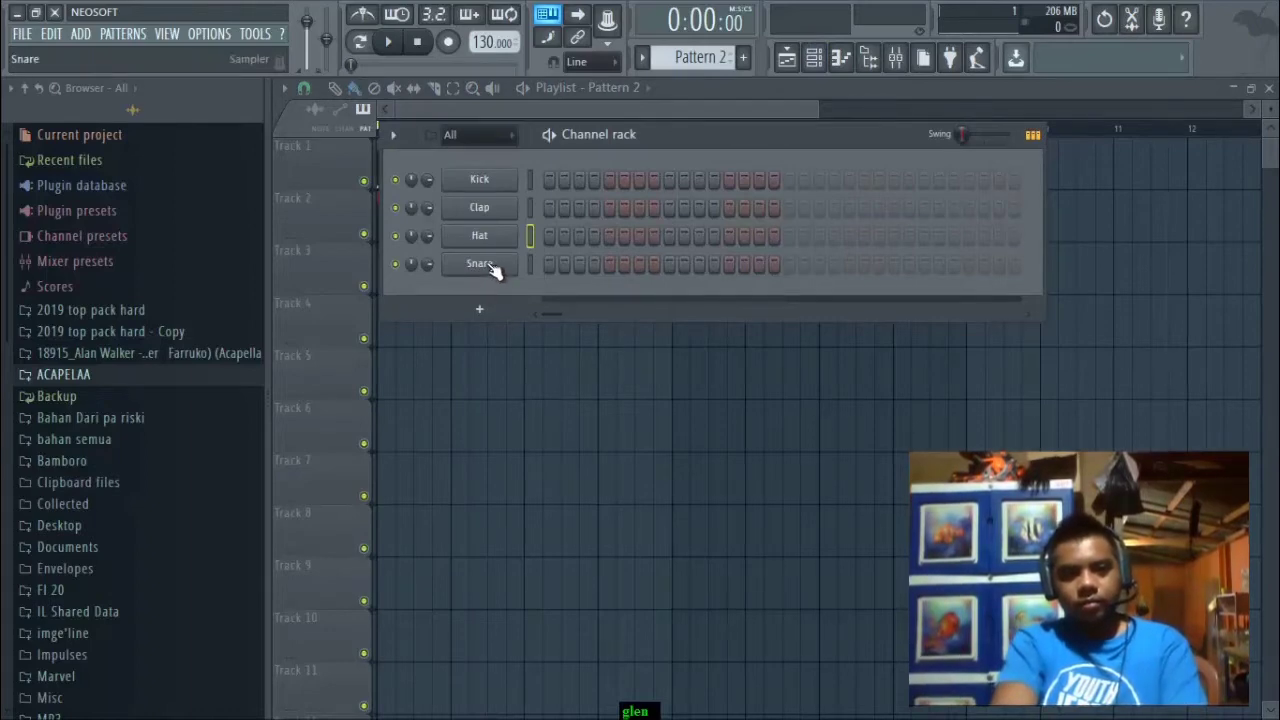
Insert a Wasp synth channel above Snare in the Channel rack and close its plugin window.
right_click(490, 268)
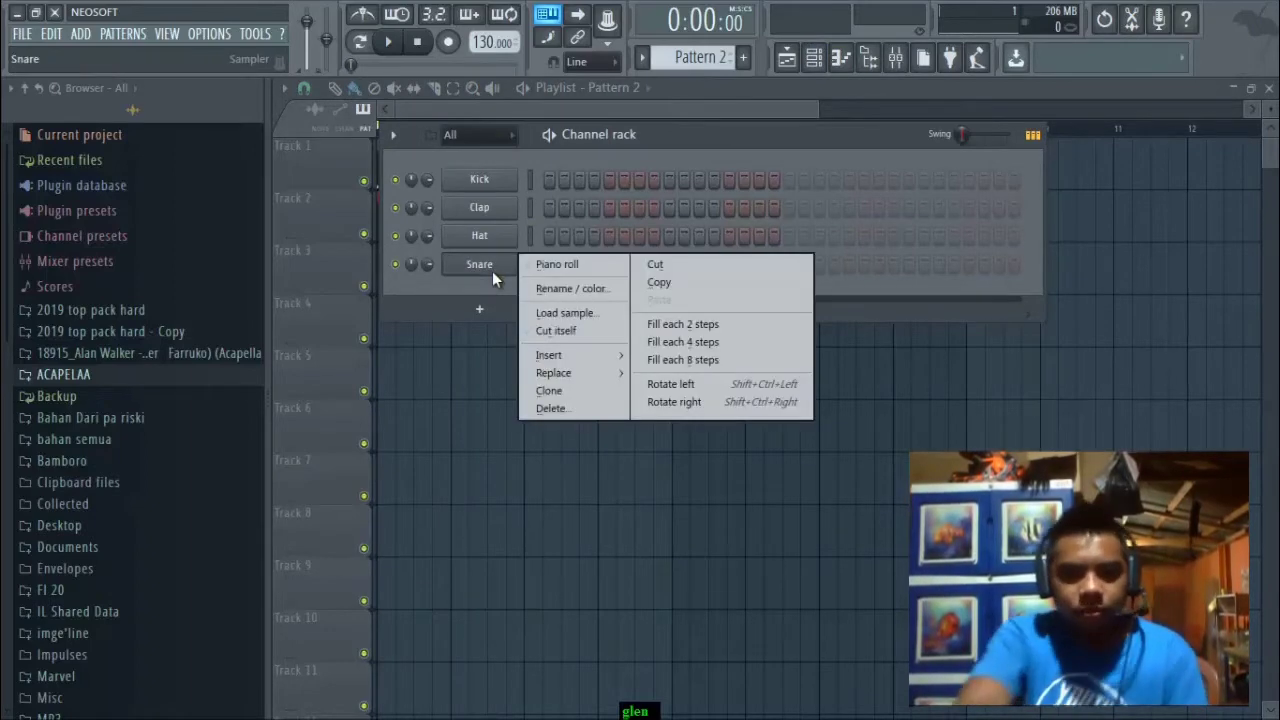
mouse_move(606, 356)
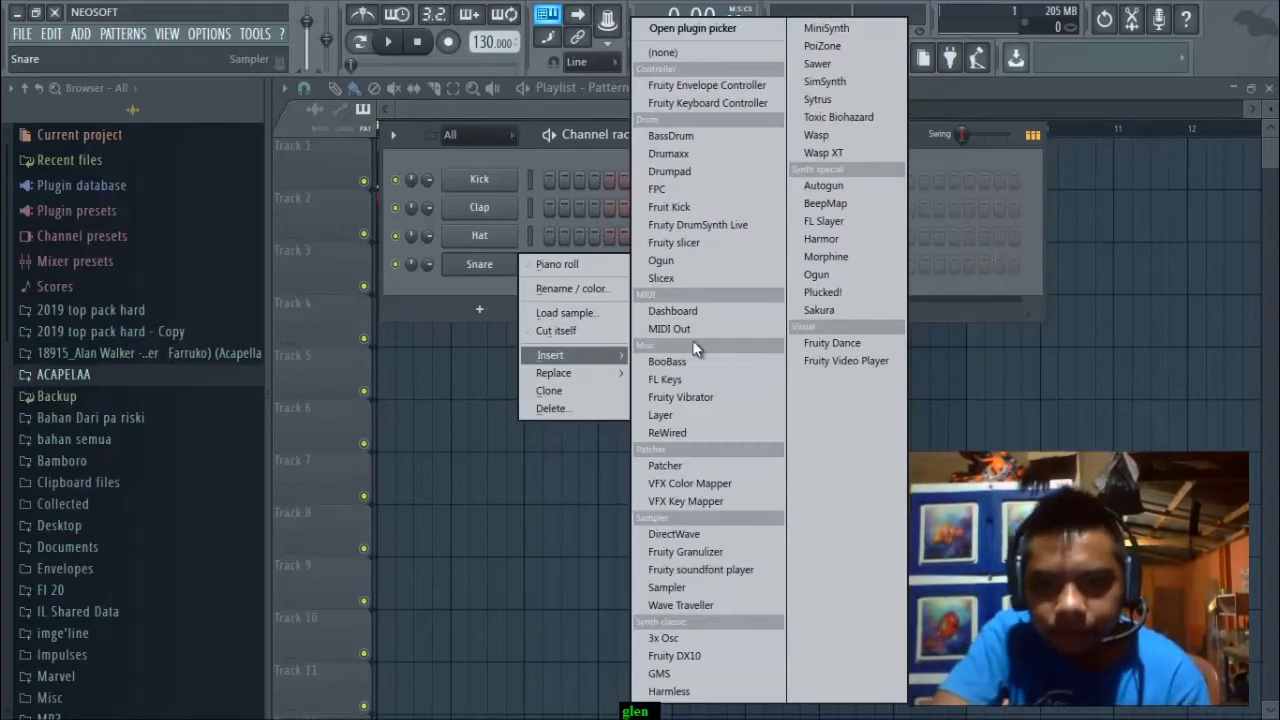
click(820, 136)
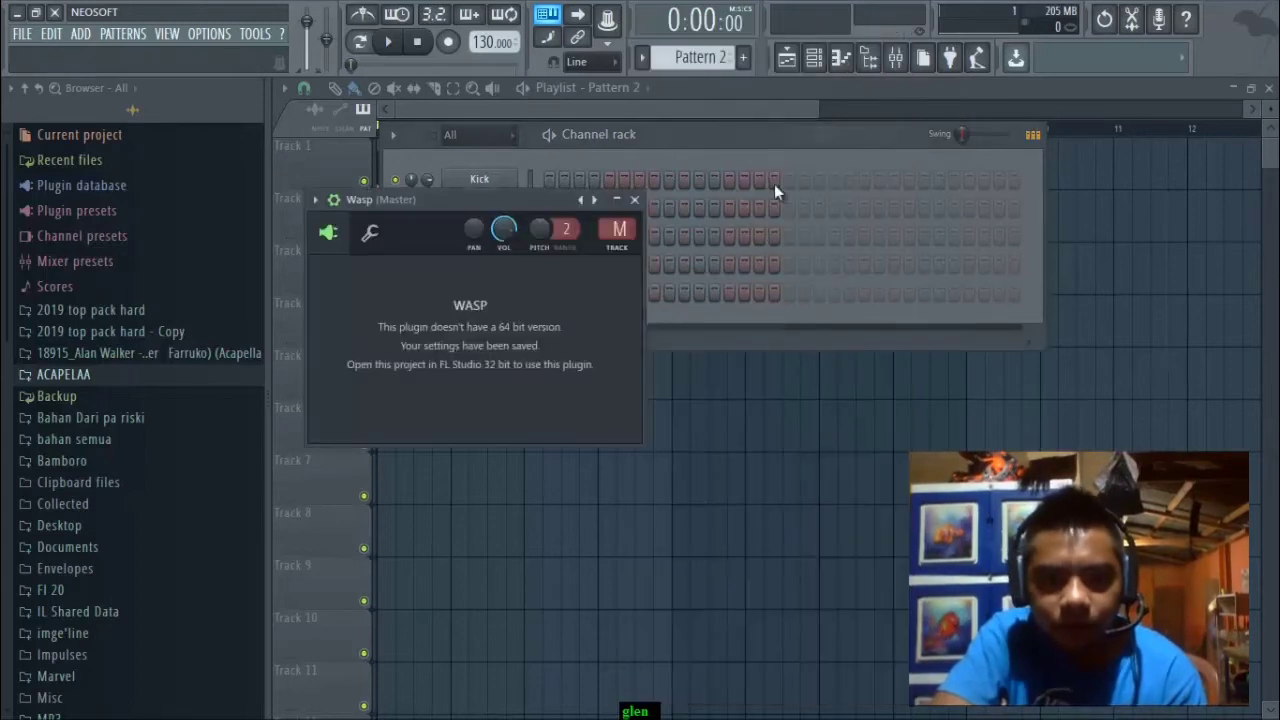
click(635, 201)
Insert a Fruity DX10 channel above Wasp and set its channel volume to about 49%.
right_click(482, 266)
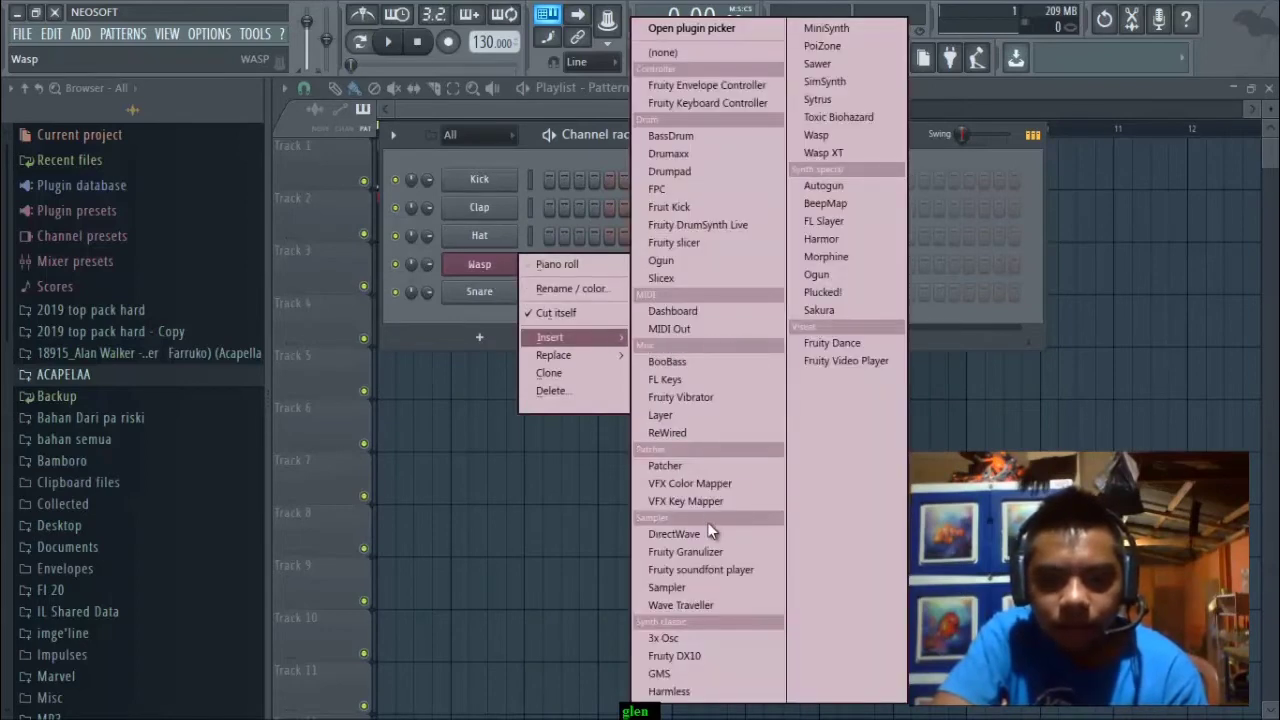
click(685, 656)
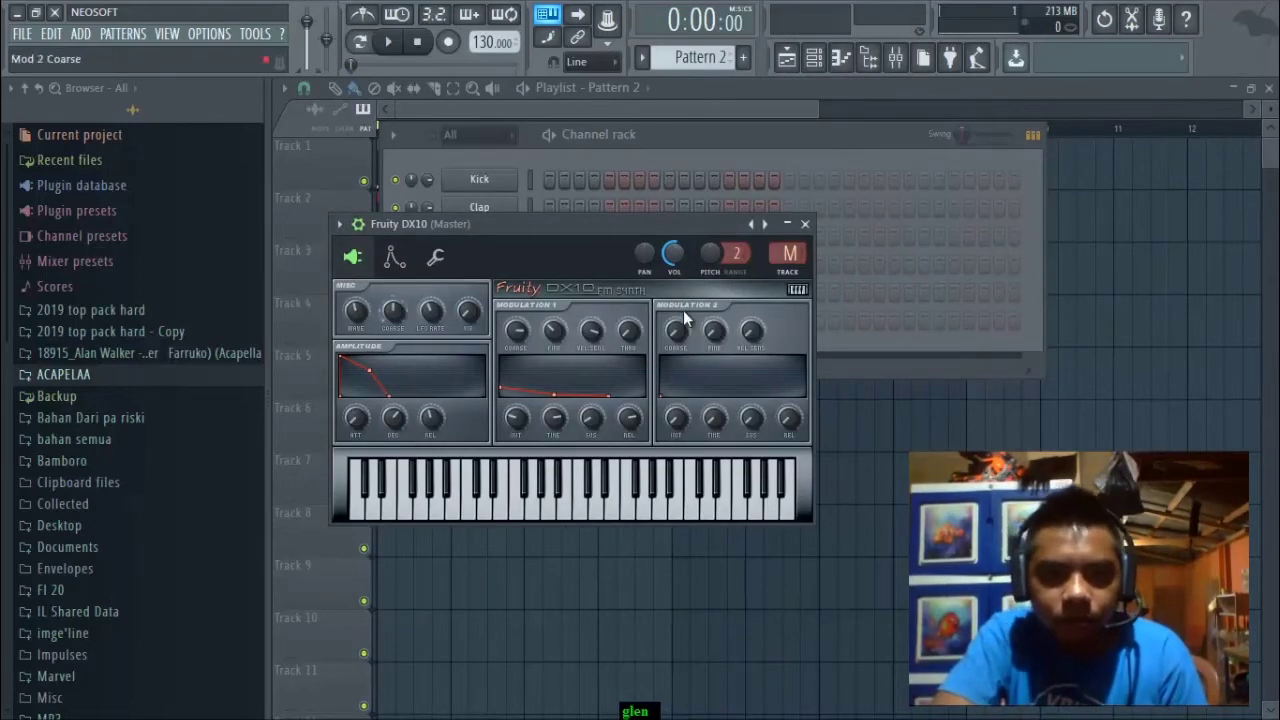
drag(687, 254, 681, 251)
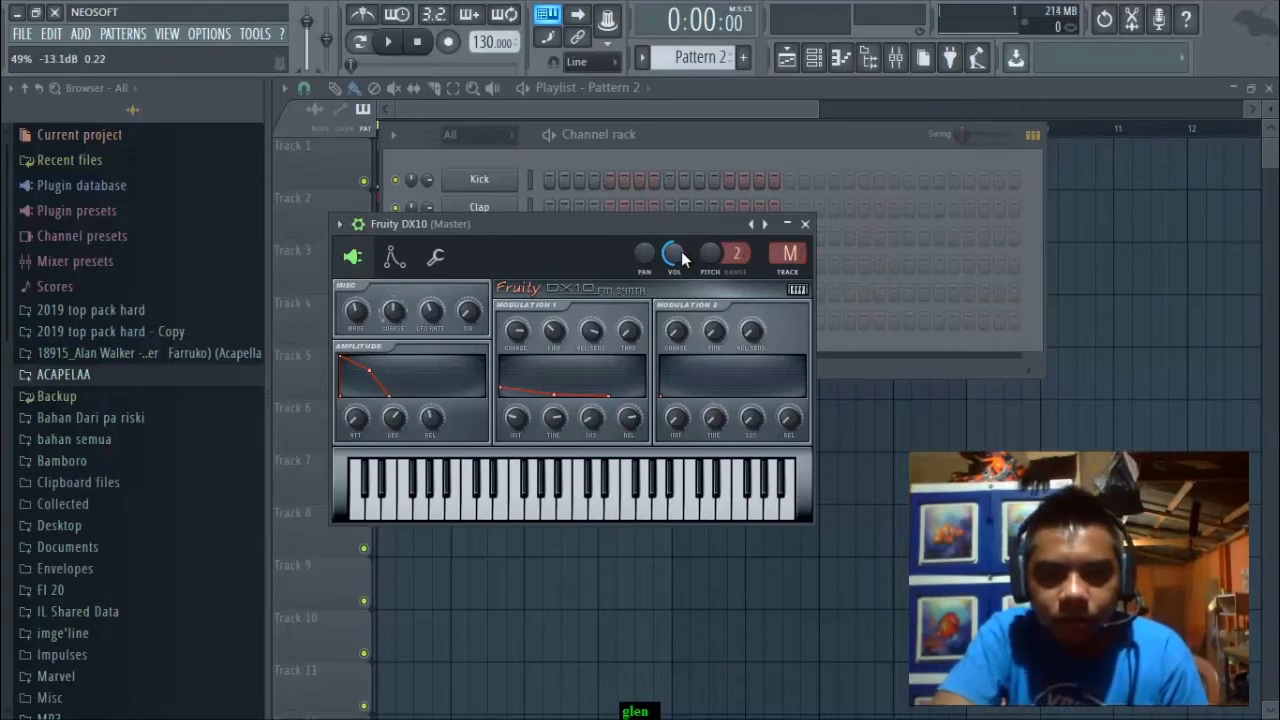
Set the Fruity DX10 channel volume to about 48% and close its plugin window.
mouse_move(680, 254)
mouse_down()
mouse_move(683, 198)
mouse_move(703, 265)
mouse_up()
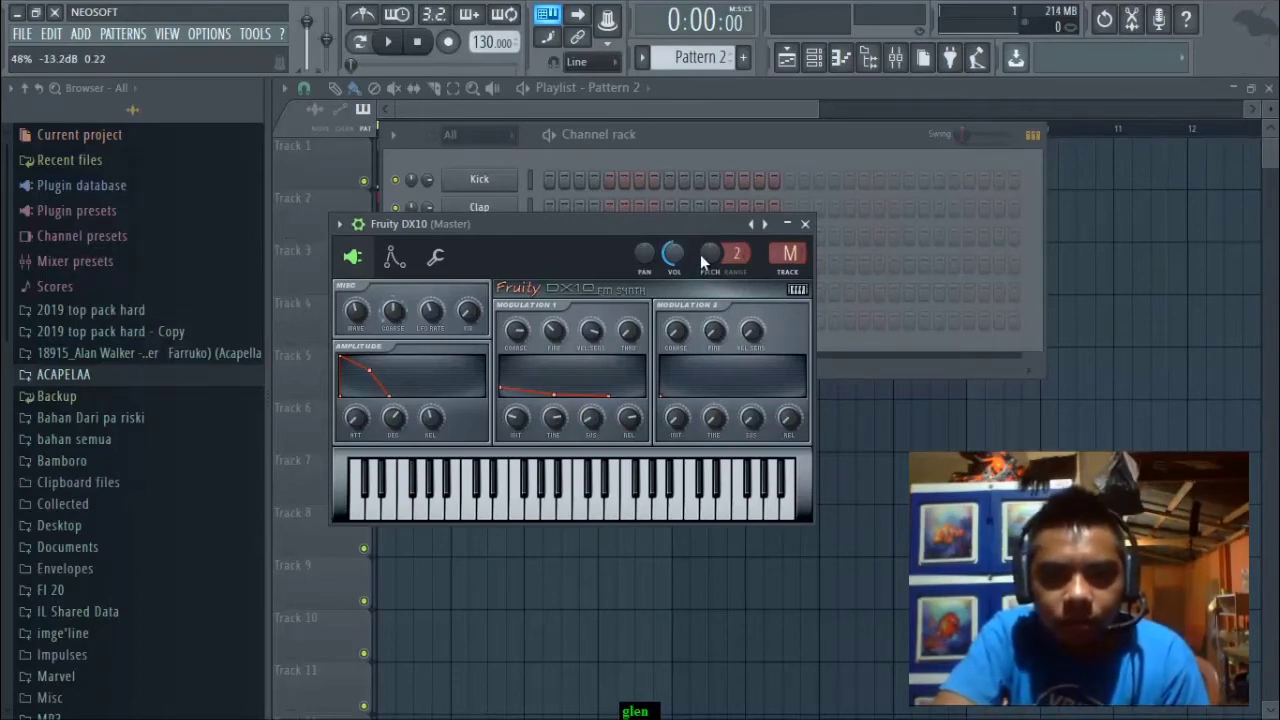
click(805, 224)
right_click(493, 296)
click(558, 293)
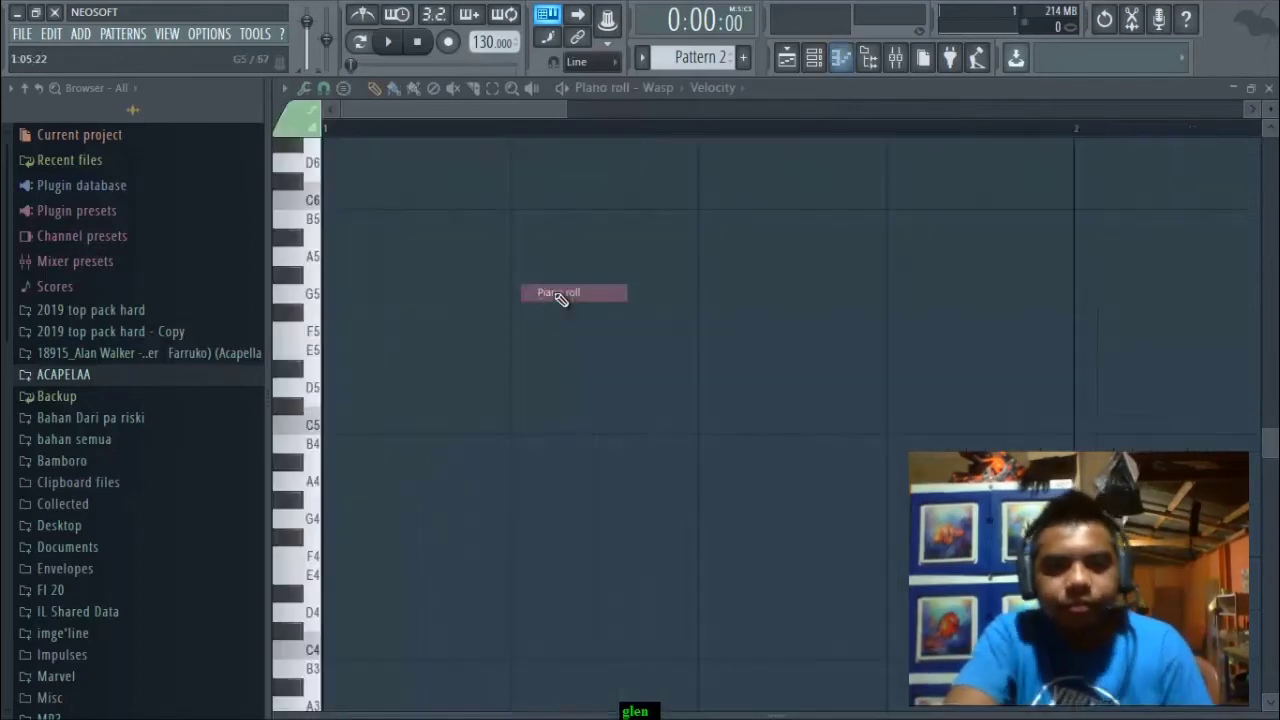
drag(567, 109, 781, 104)
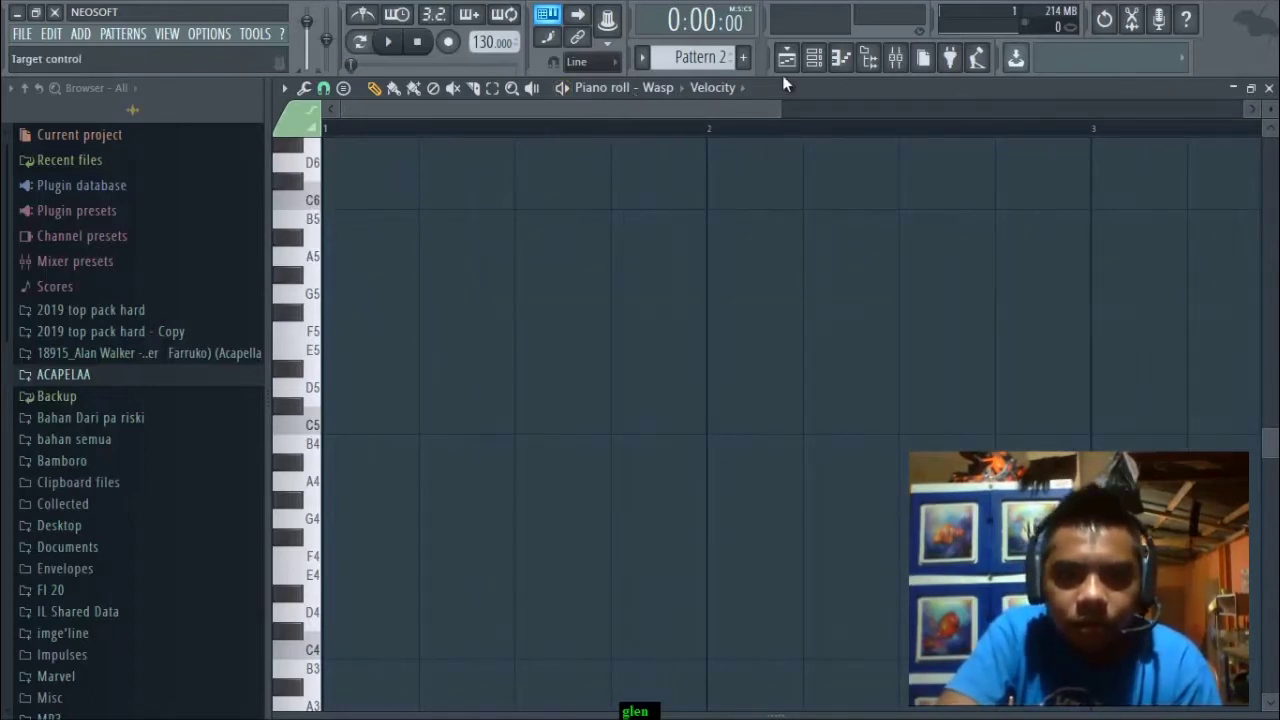
click(812, 62)
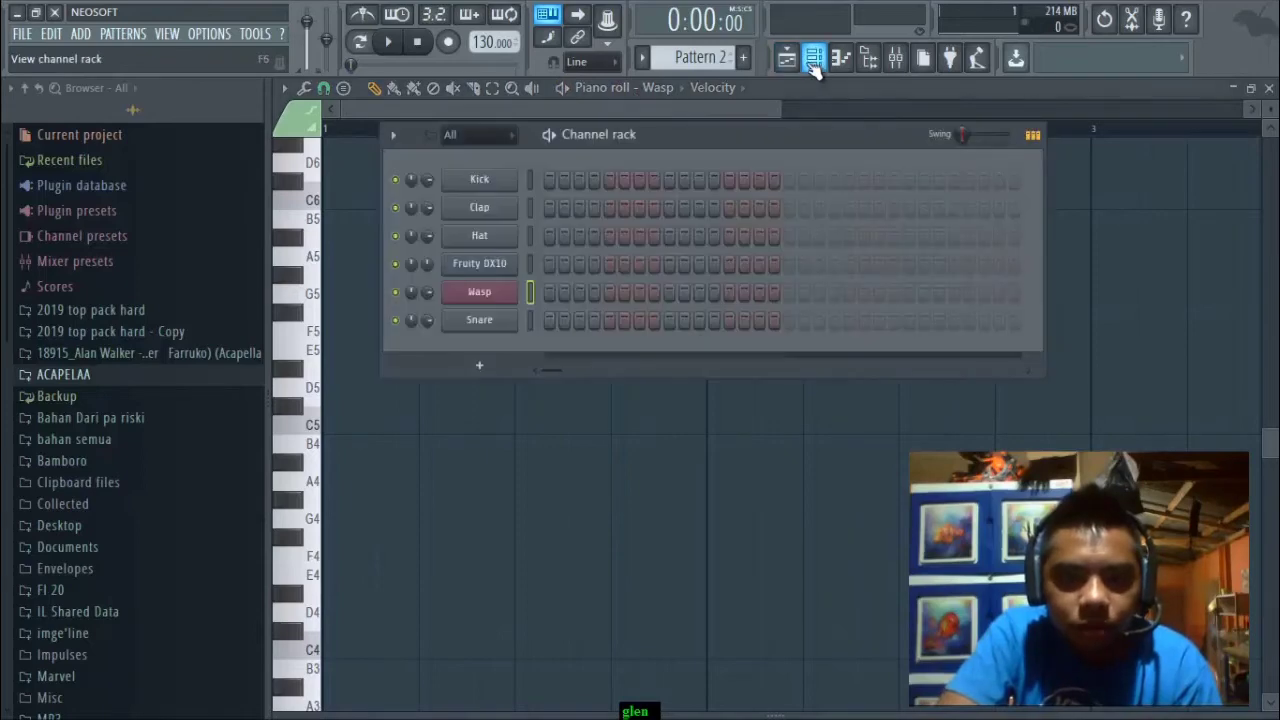
right_click(484, 295)
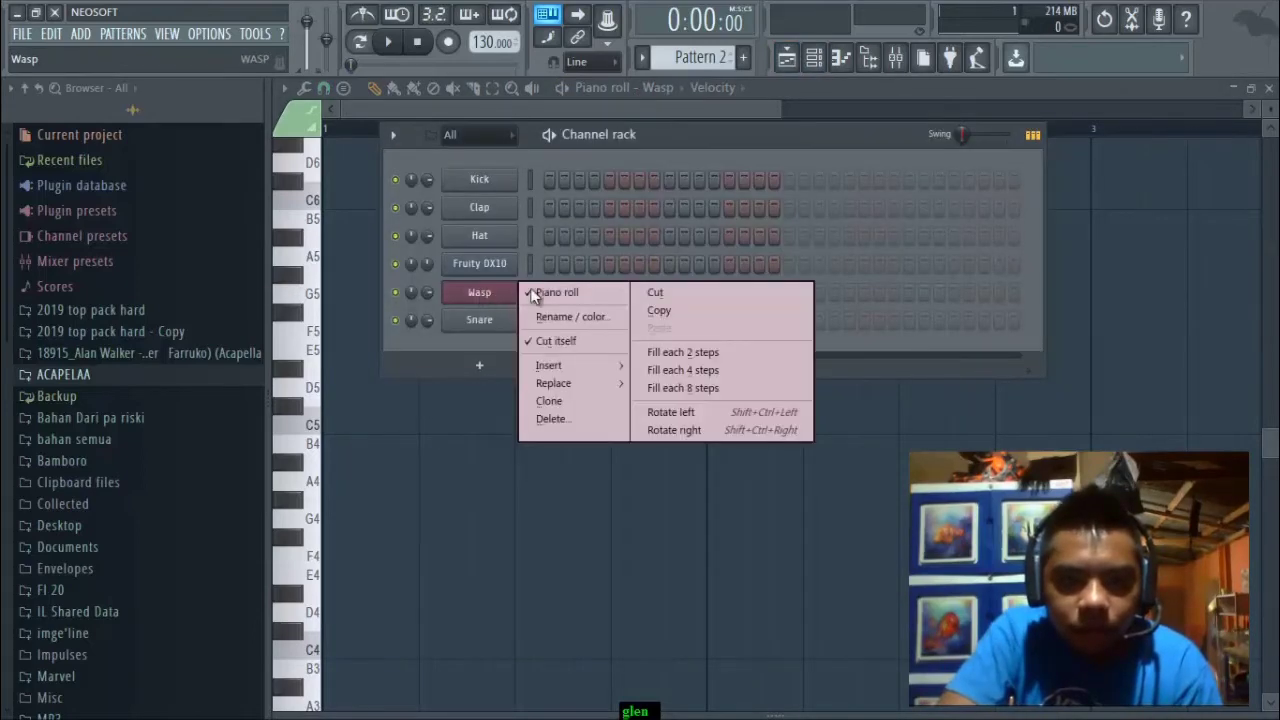
click(557, 290)
right_click(488, 291)
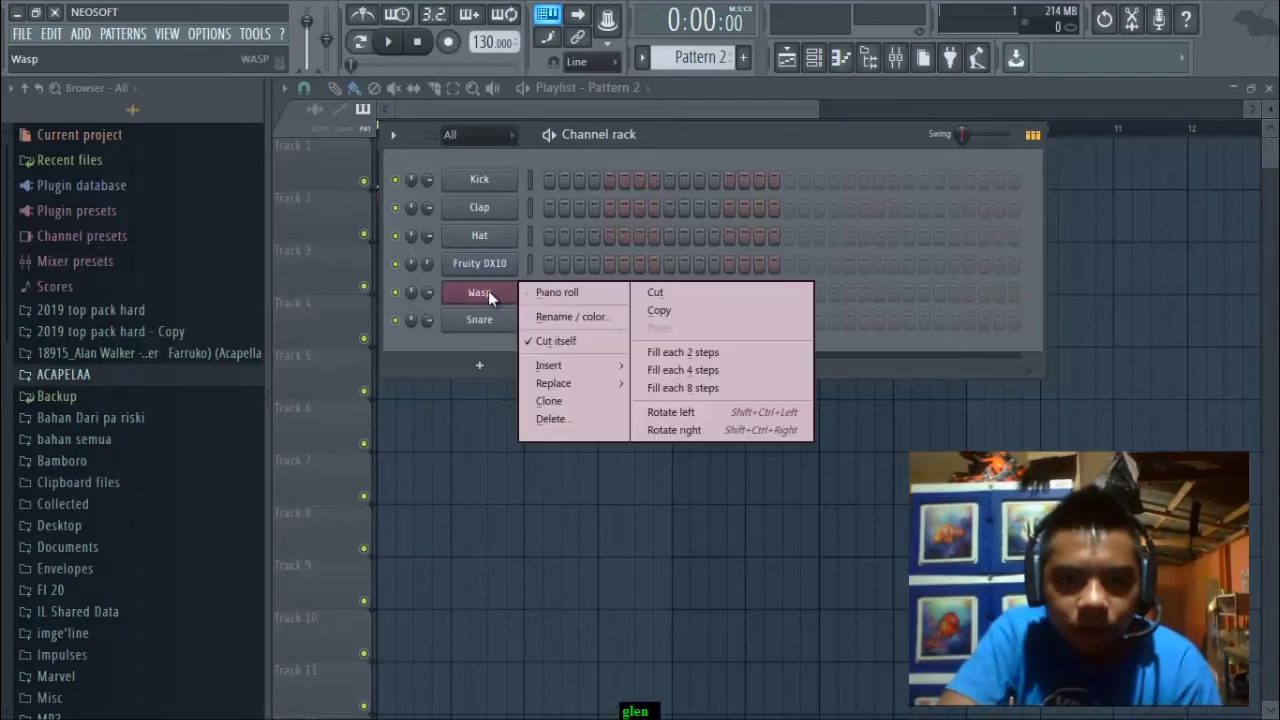
click(563, 291)
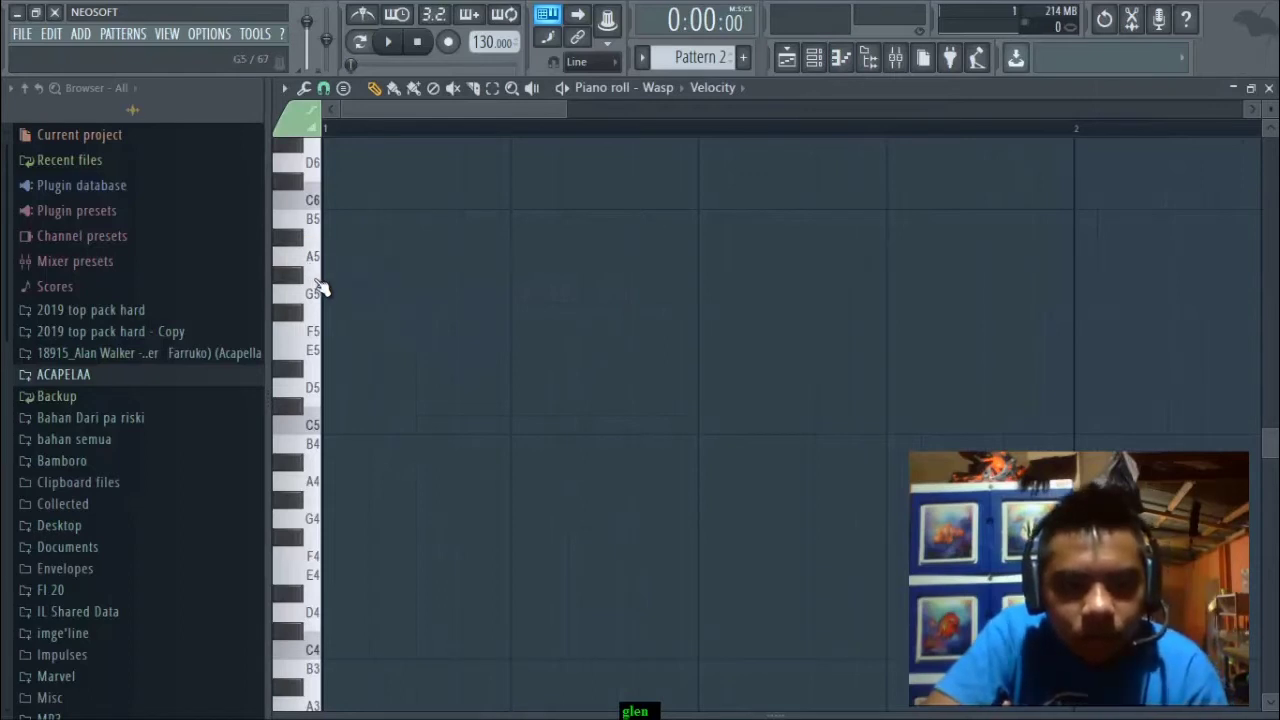
drag(428, 247, 440, 274)
right_click(440, 274)
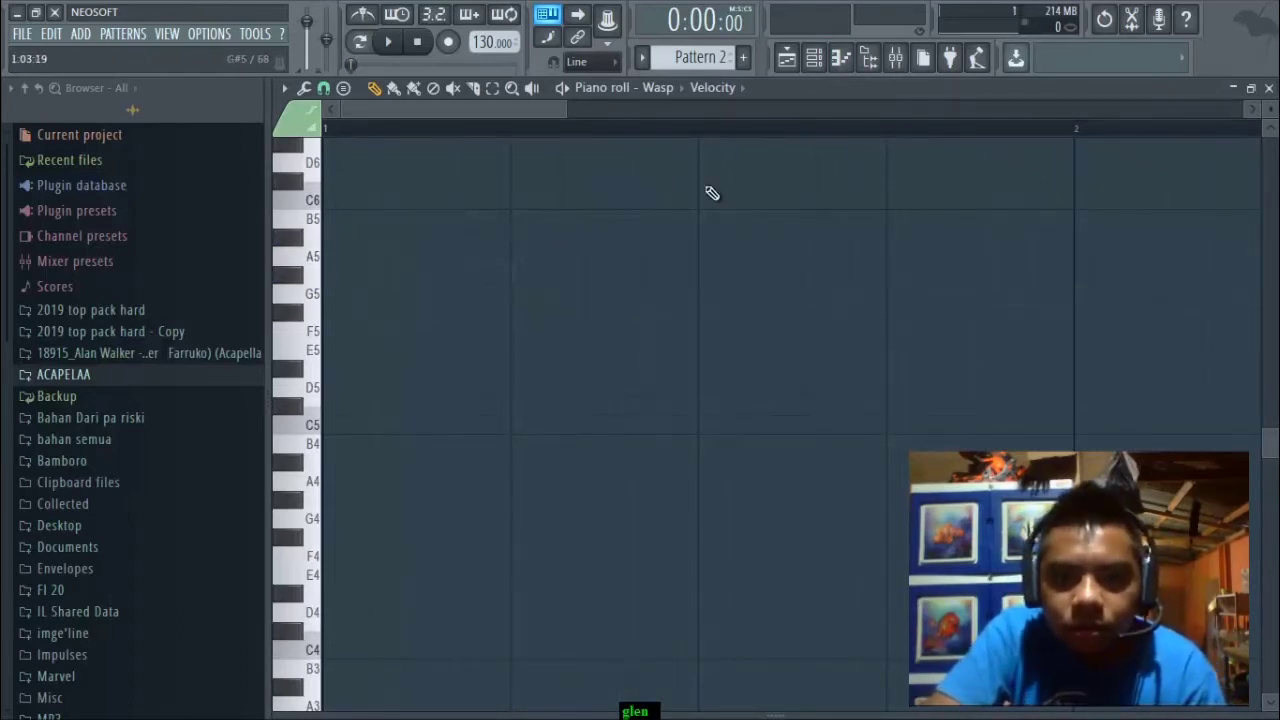
click(813, 57)
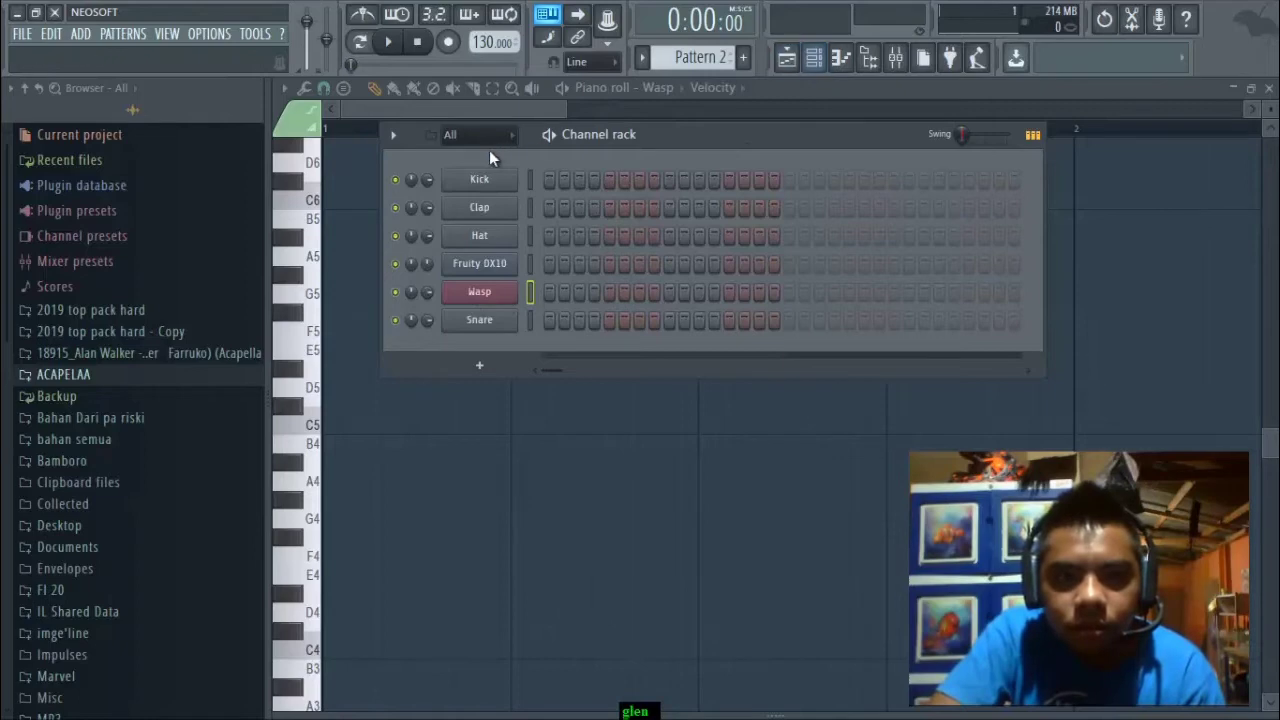
click(549, 134)
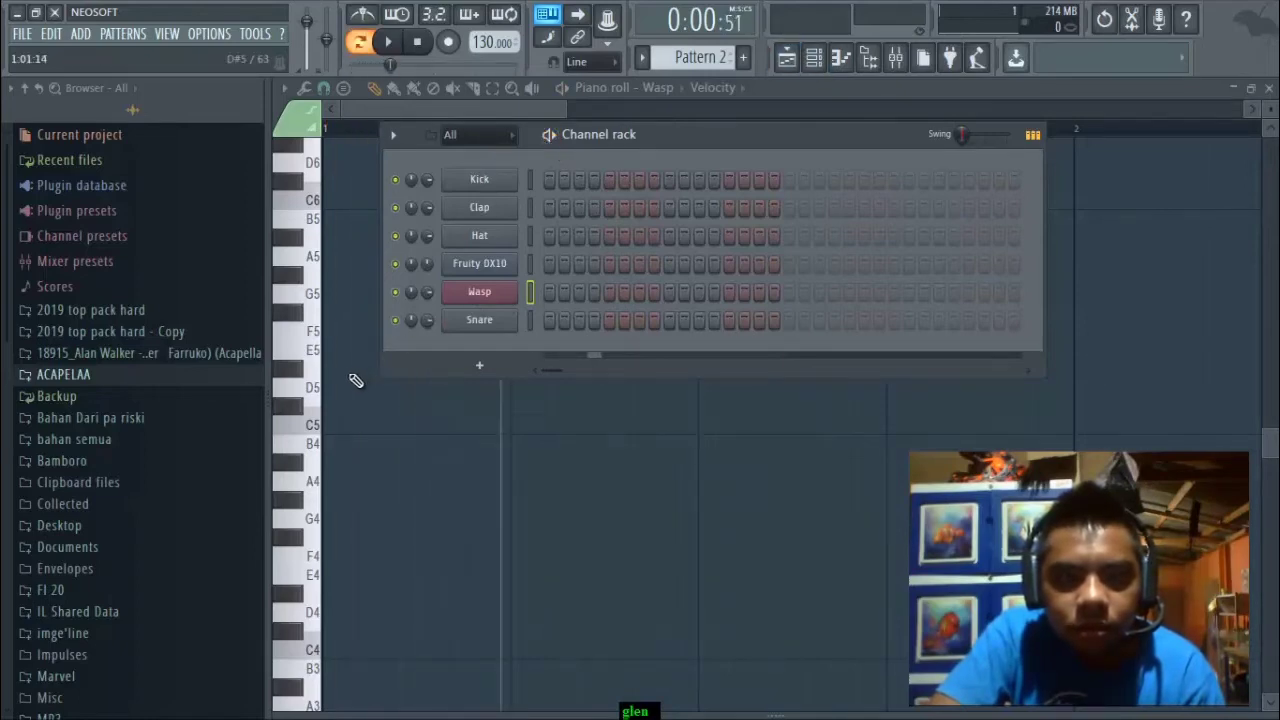
click(318, 356)
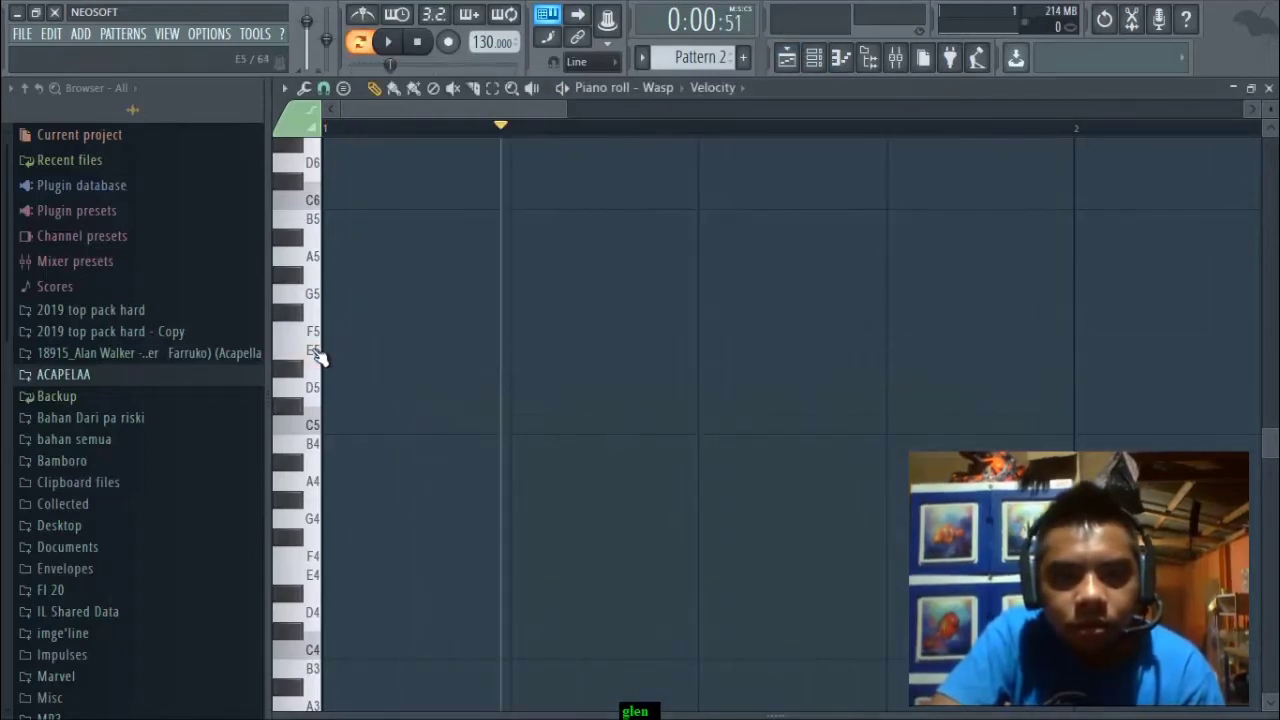
click(813, 57)
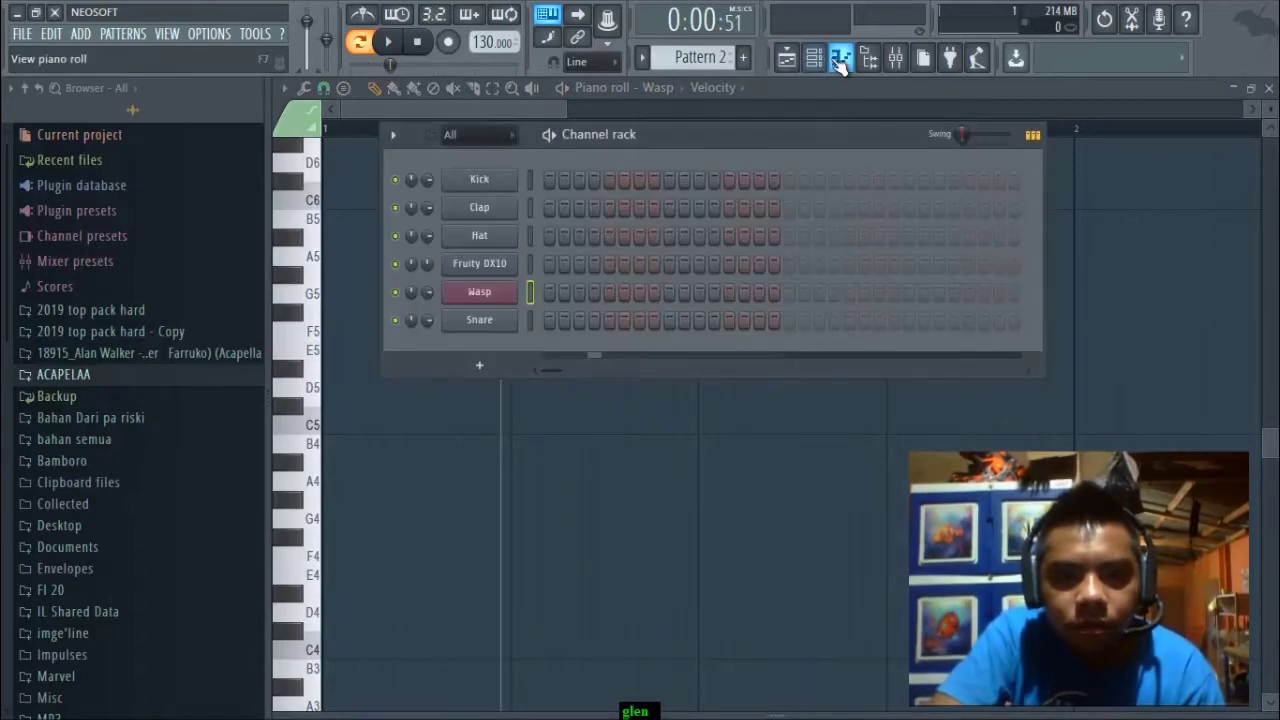
Return to the playlist in song mode and move the Pattern 2 clip from Track 2 to Track 3 at bar 1.
click(786, 57)
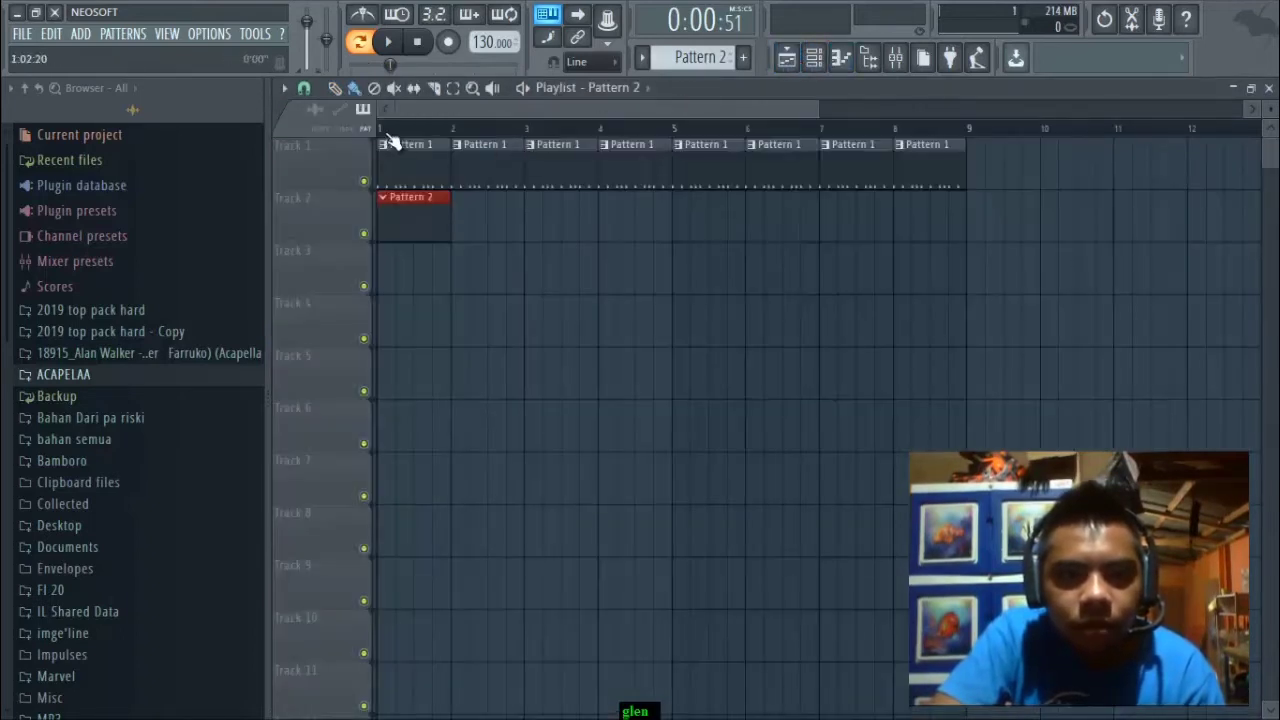
key(l)
key(space)
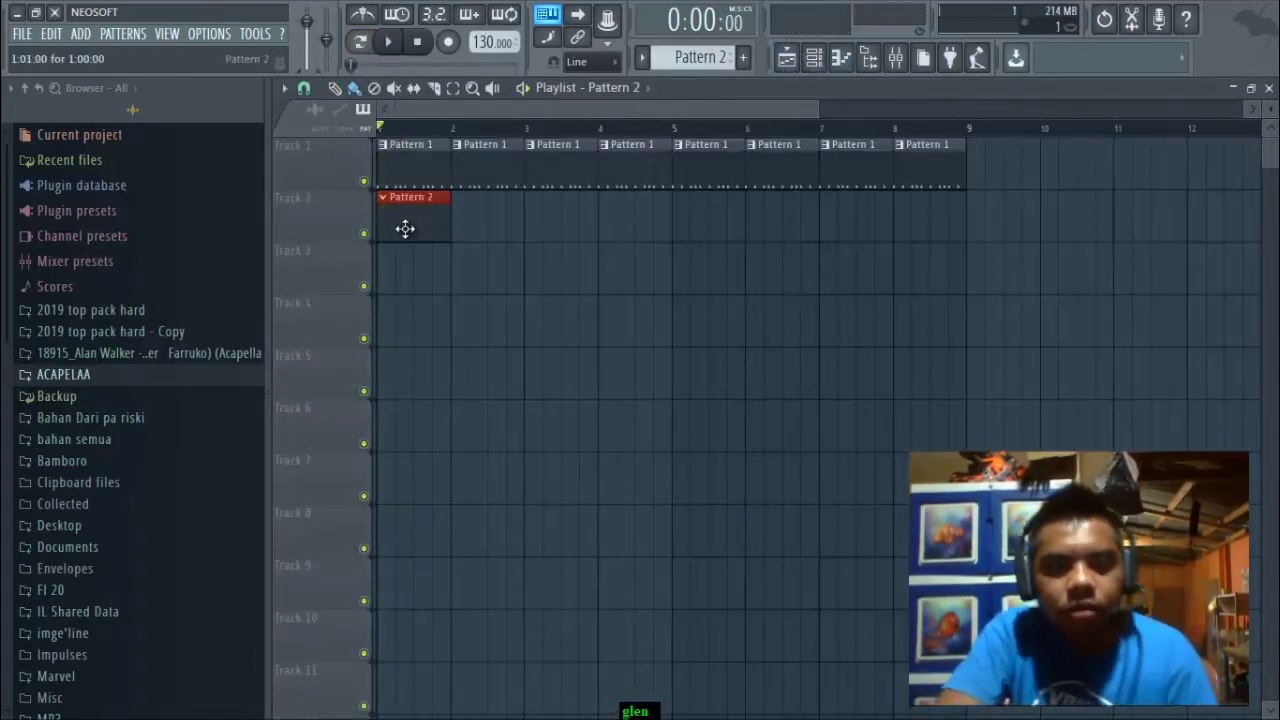
drag(406, 240, 409, 296)
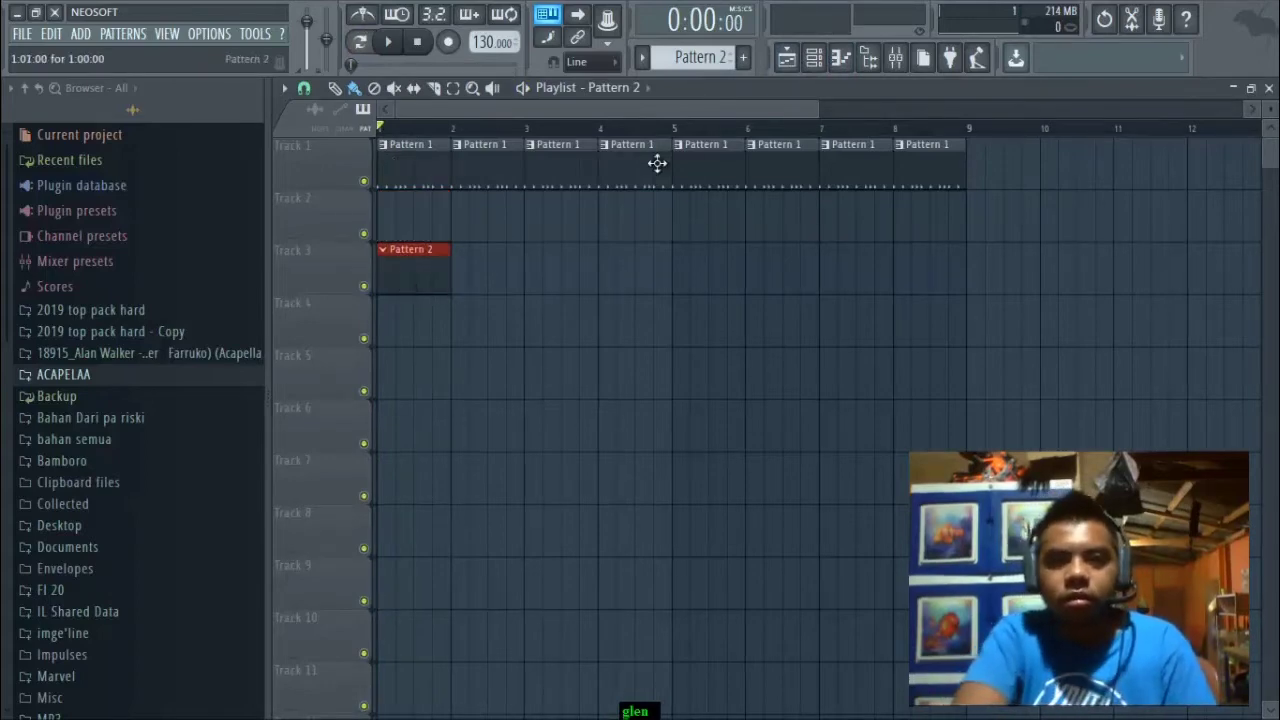
Bring up the piano roll of the Fruity DX10 channel in Pattern 2 and audition keys including G4, A5 and F5.
click(818, 60)
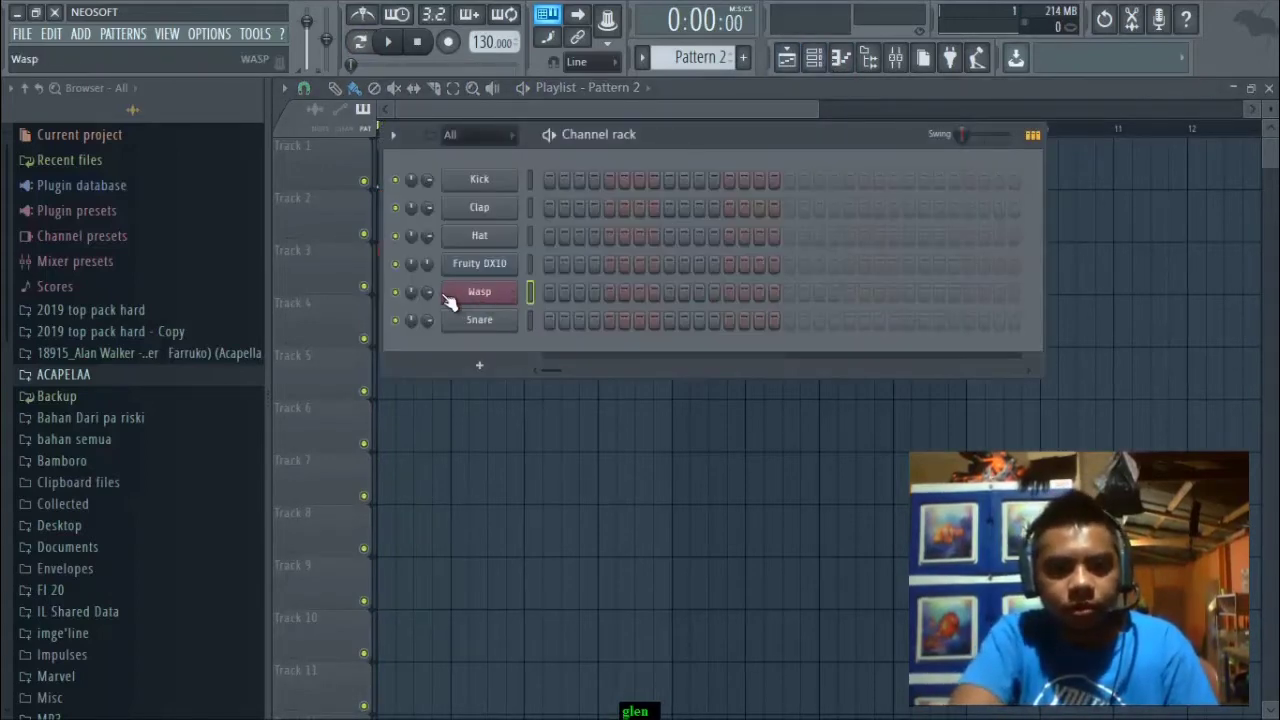
click(464, 266)
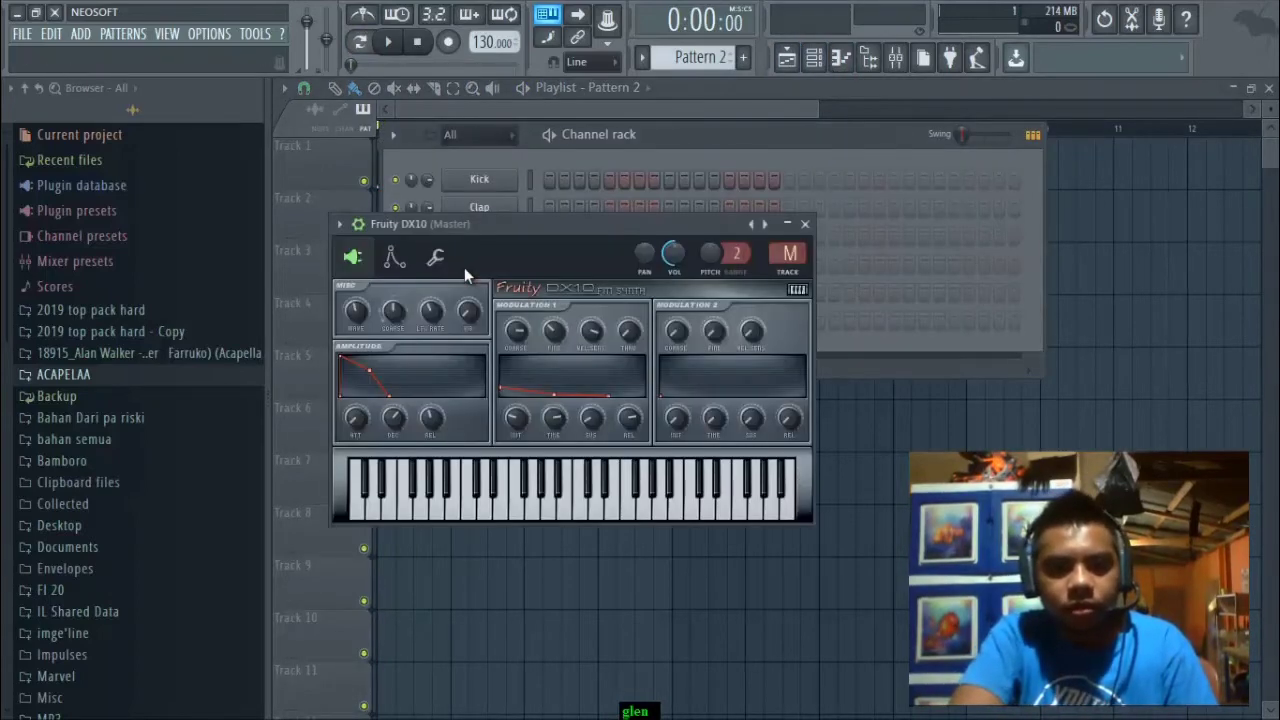
click(805, 224)
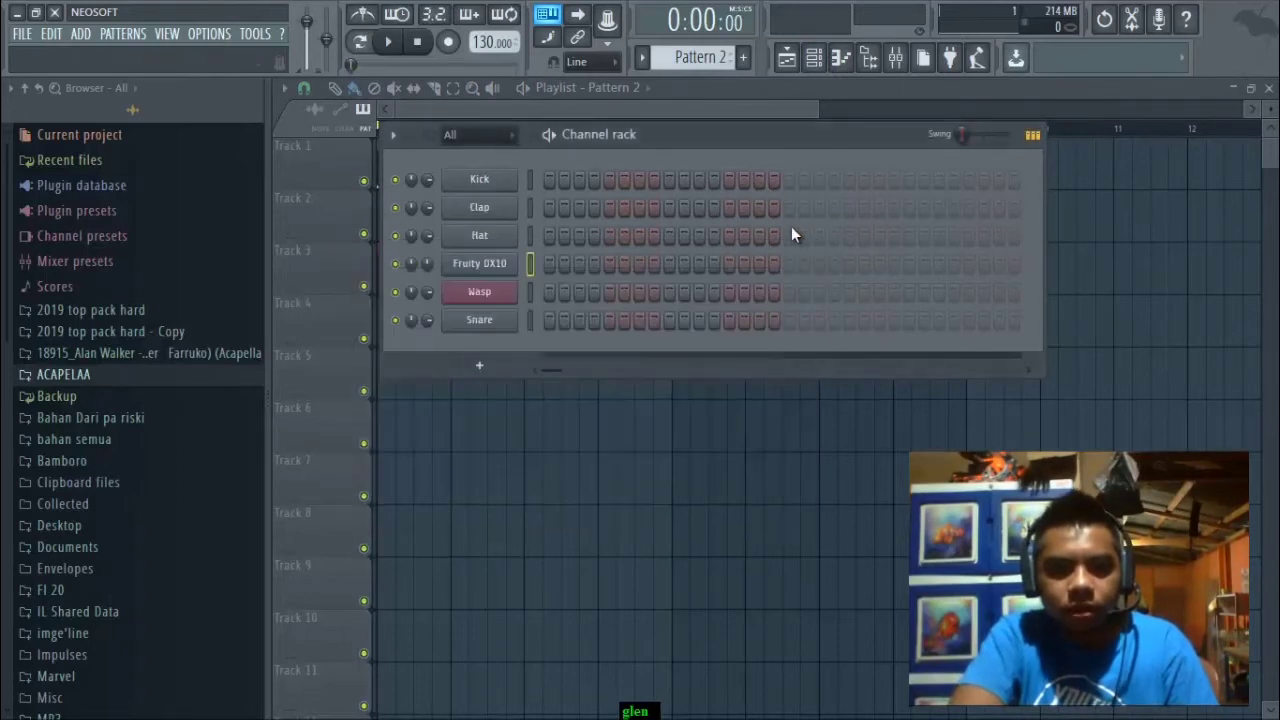
right_click(471, 264)
click(560, 268)
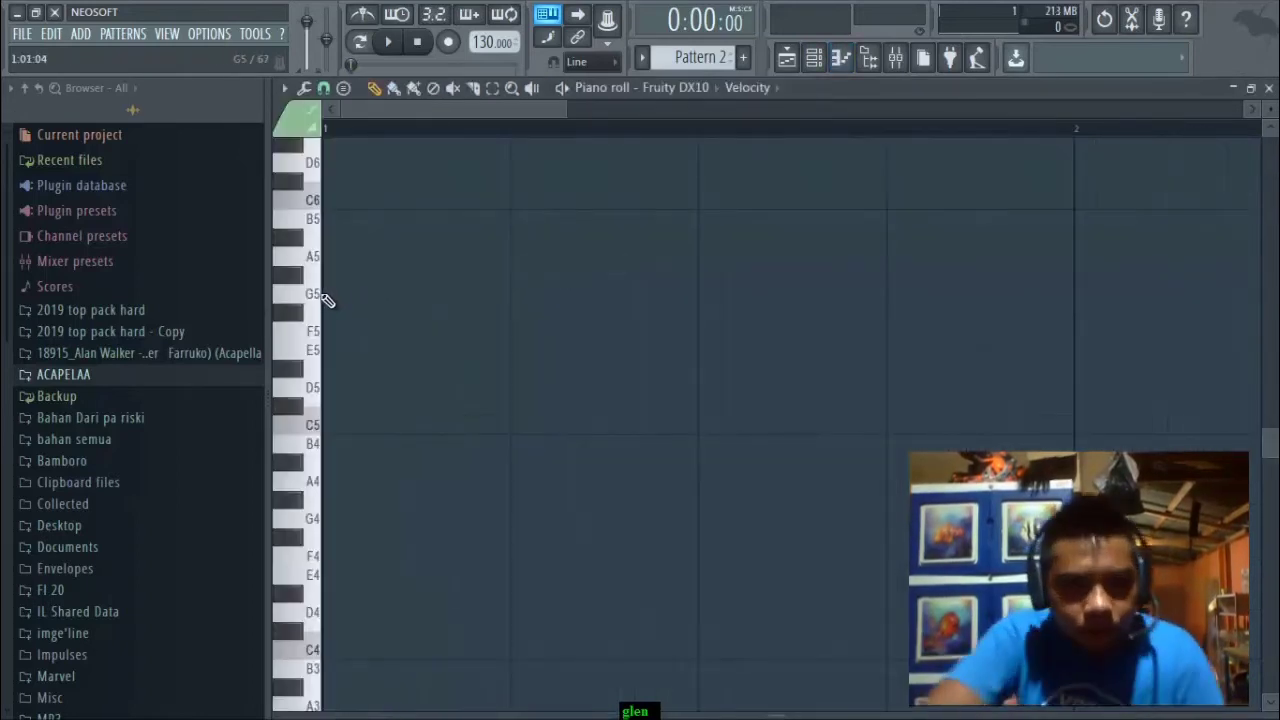
drag(326, 300, 324, 505)
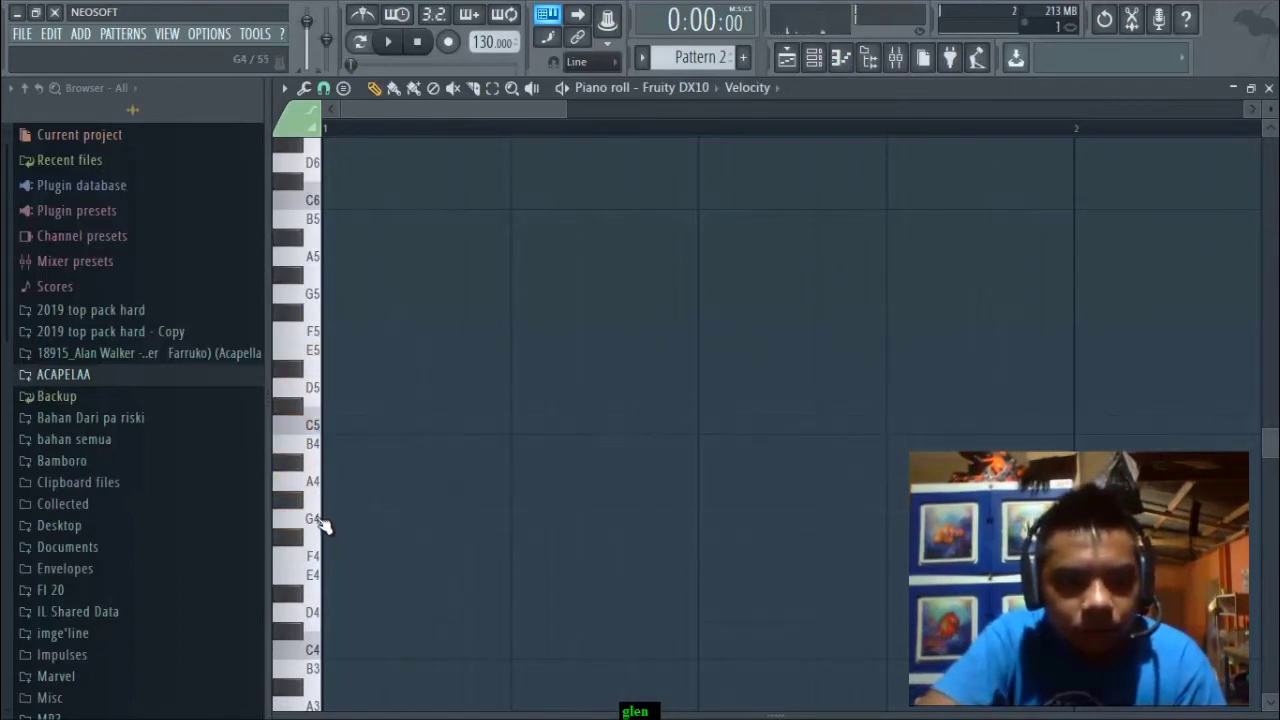
click(324, 525)
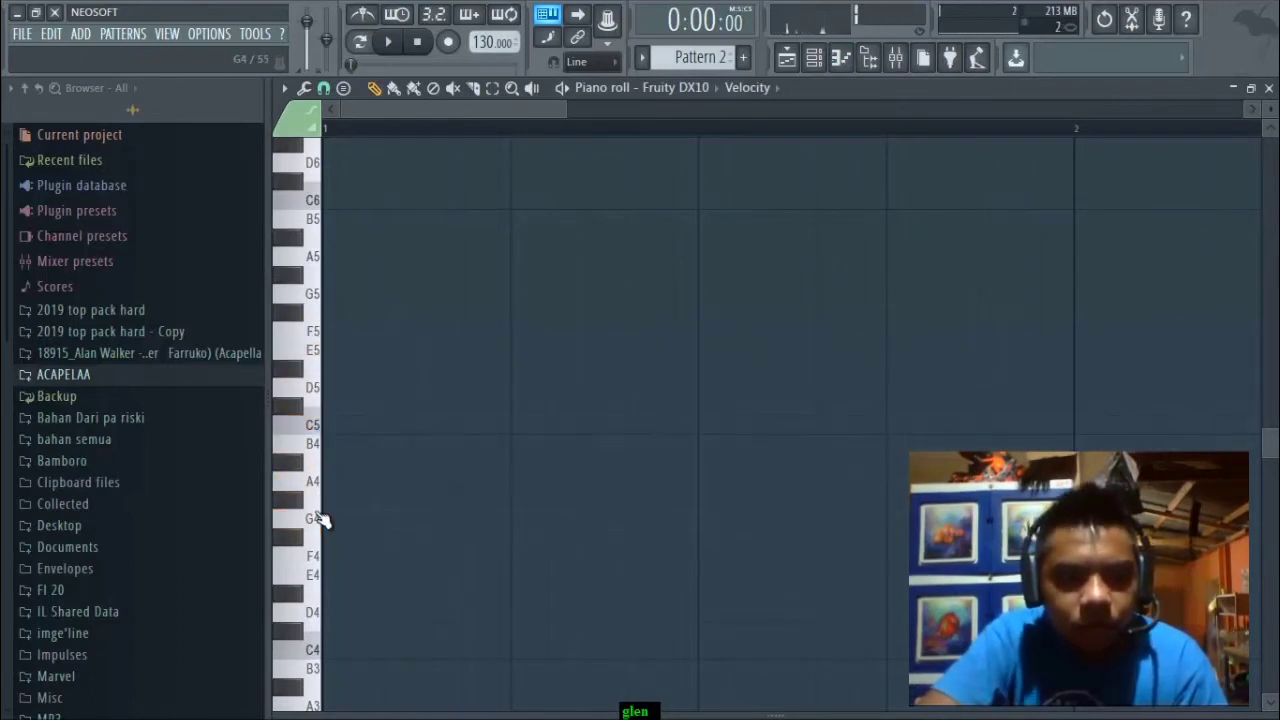
click(320, 264)
click(320, 335)
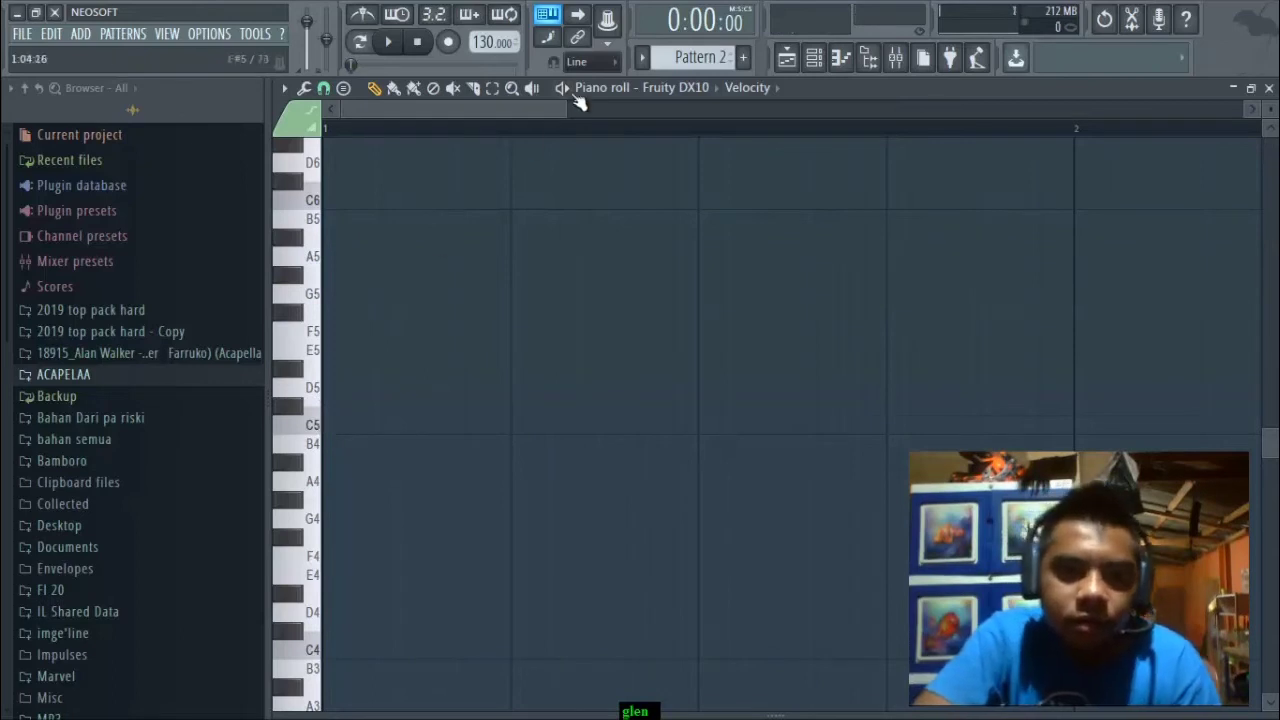
Place four two-step A5 notes in bar 1, one on the second half of each beat.
drag(567, 112, 694, 114)
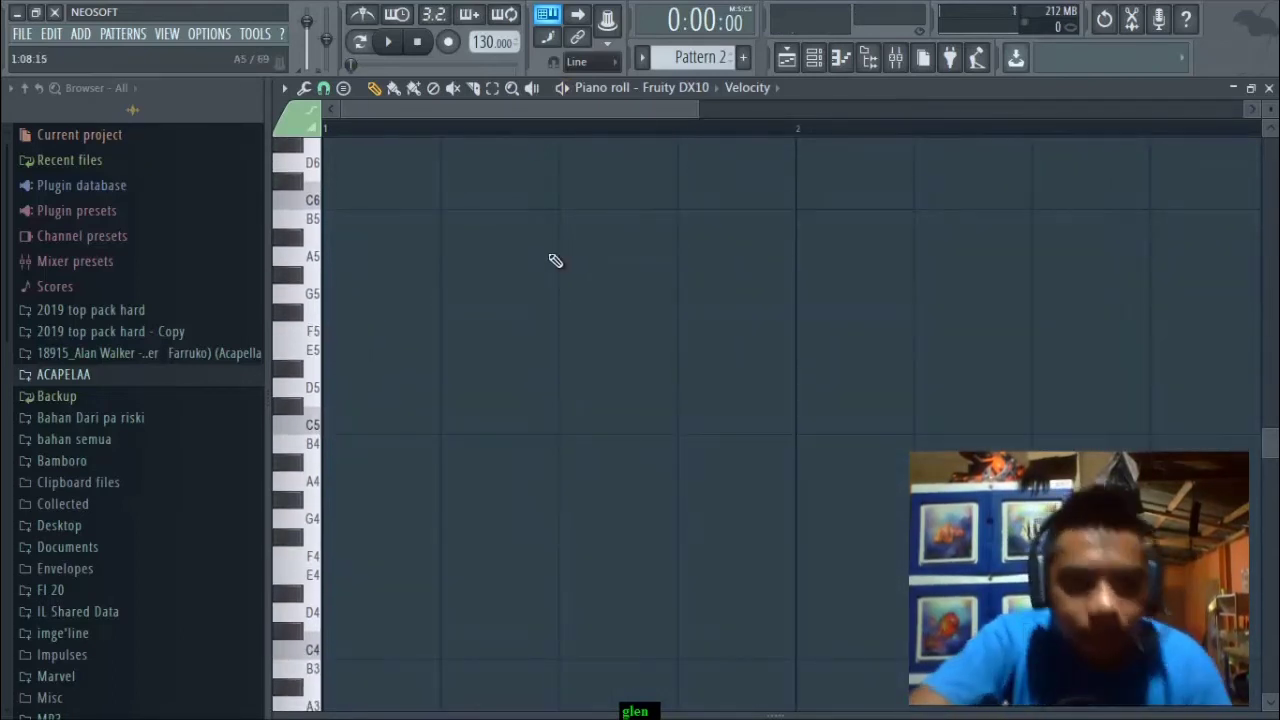
click(368, 257)
drag(395, 260, 410, 260)
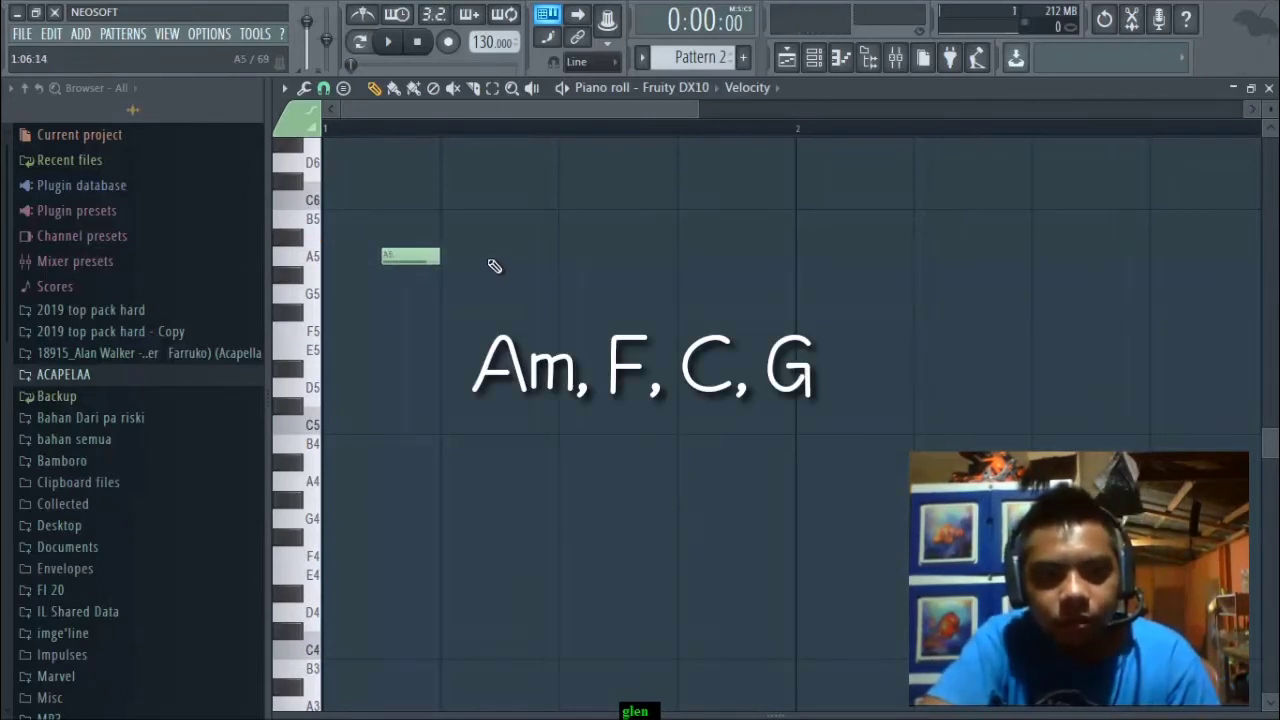
click(501, 258)
click(618, 259)
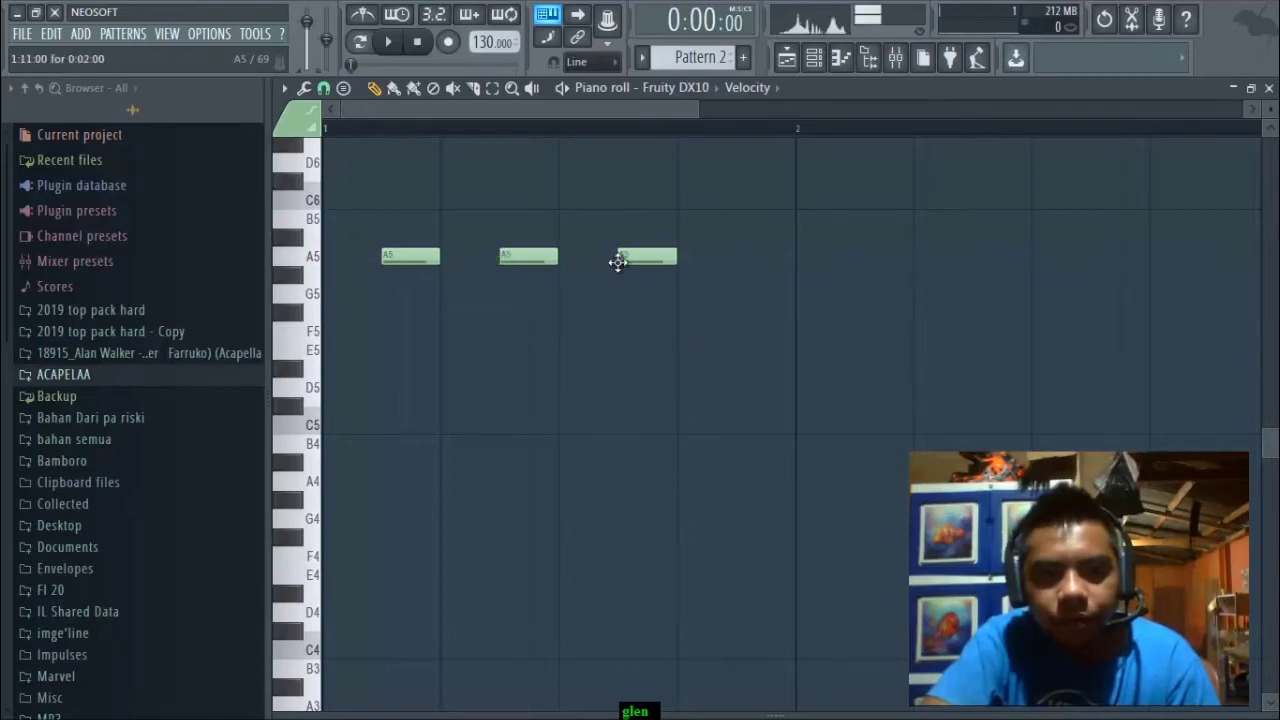
click(738, 258)
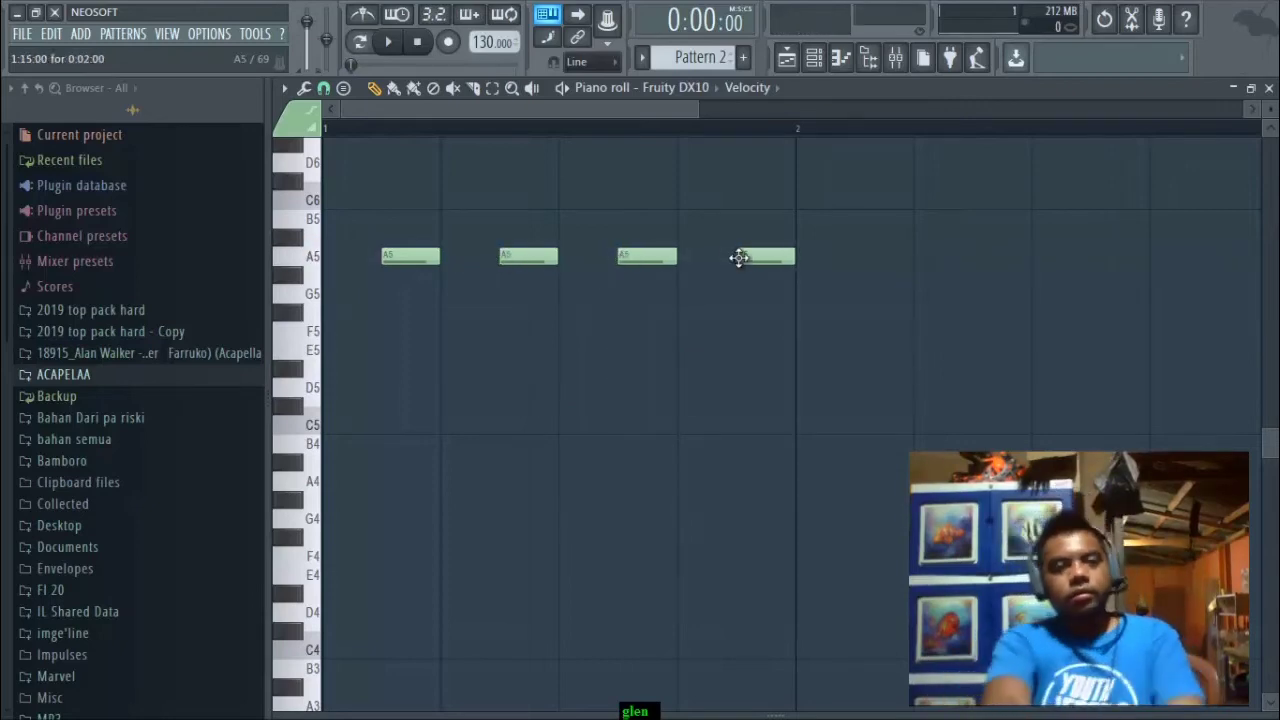
Duplicate the row of four A5 notes onto E5 and C6 to form four Am chords in bar 1.
click(313, 260)
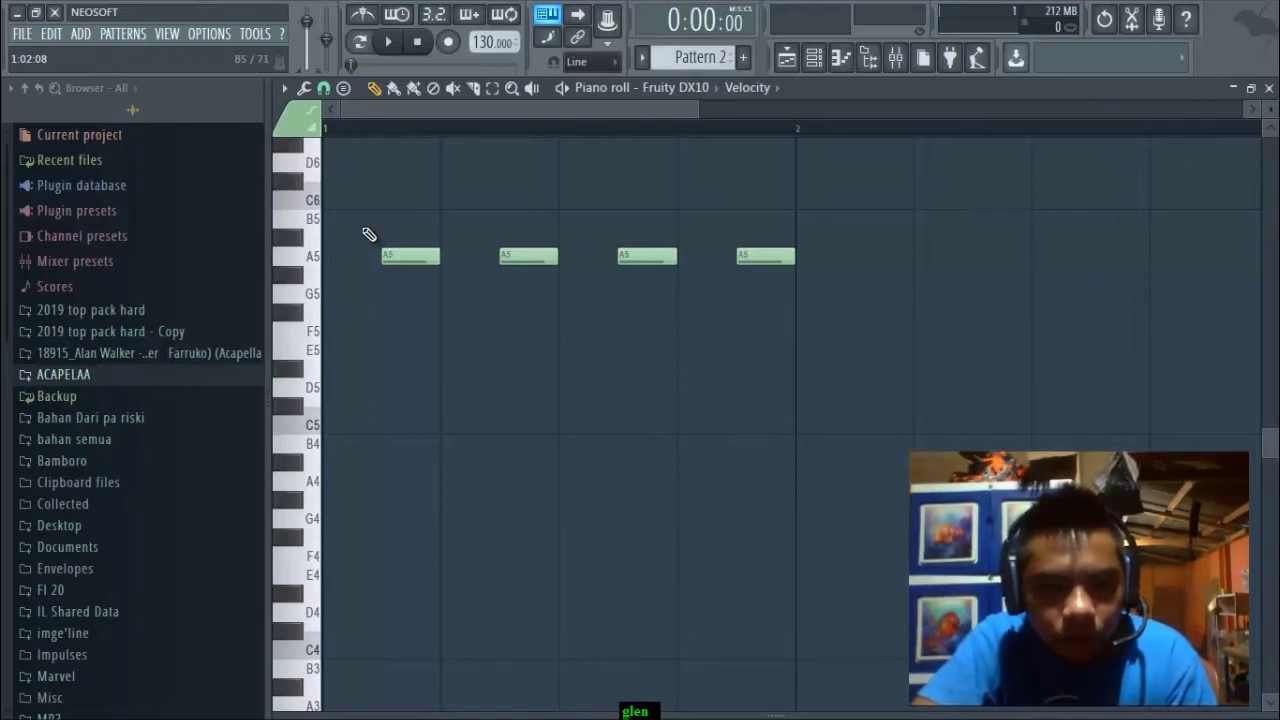
drag(366, 233, 818, 297)
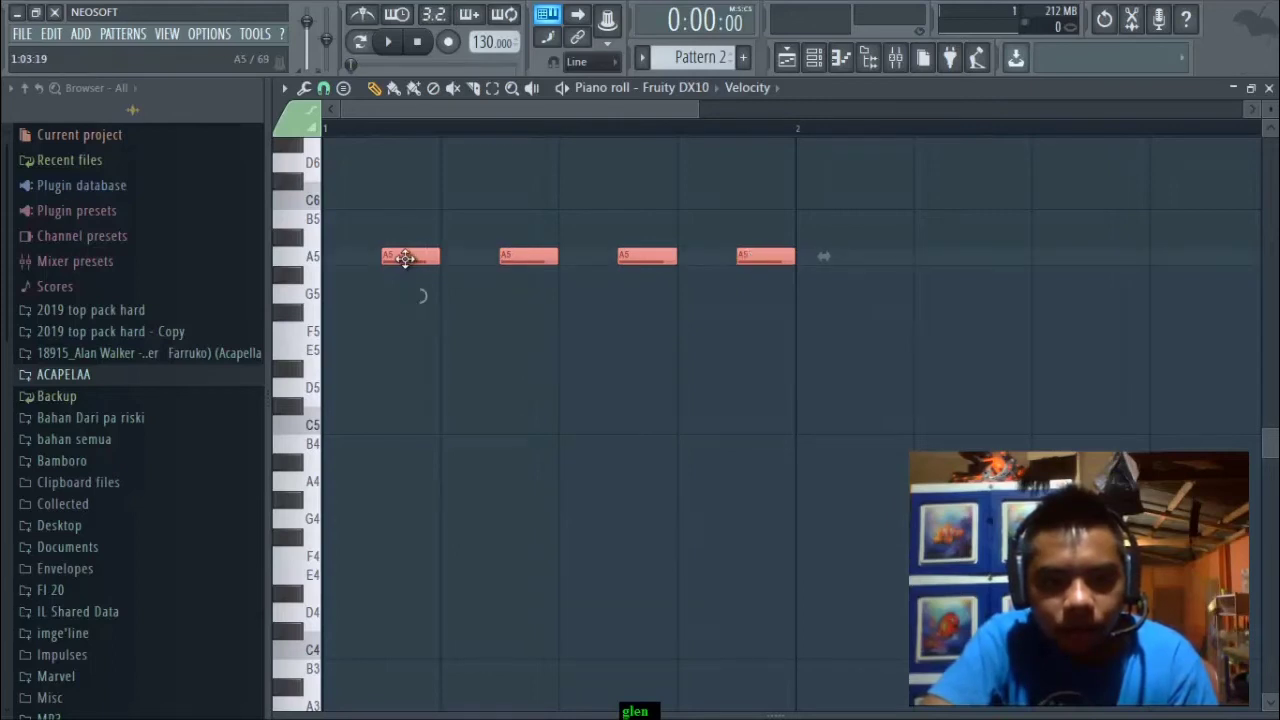
drag(404, 258, 398, 342)
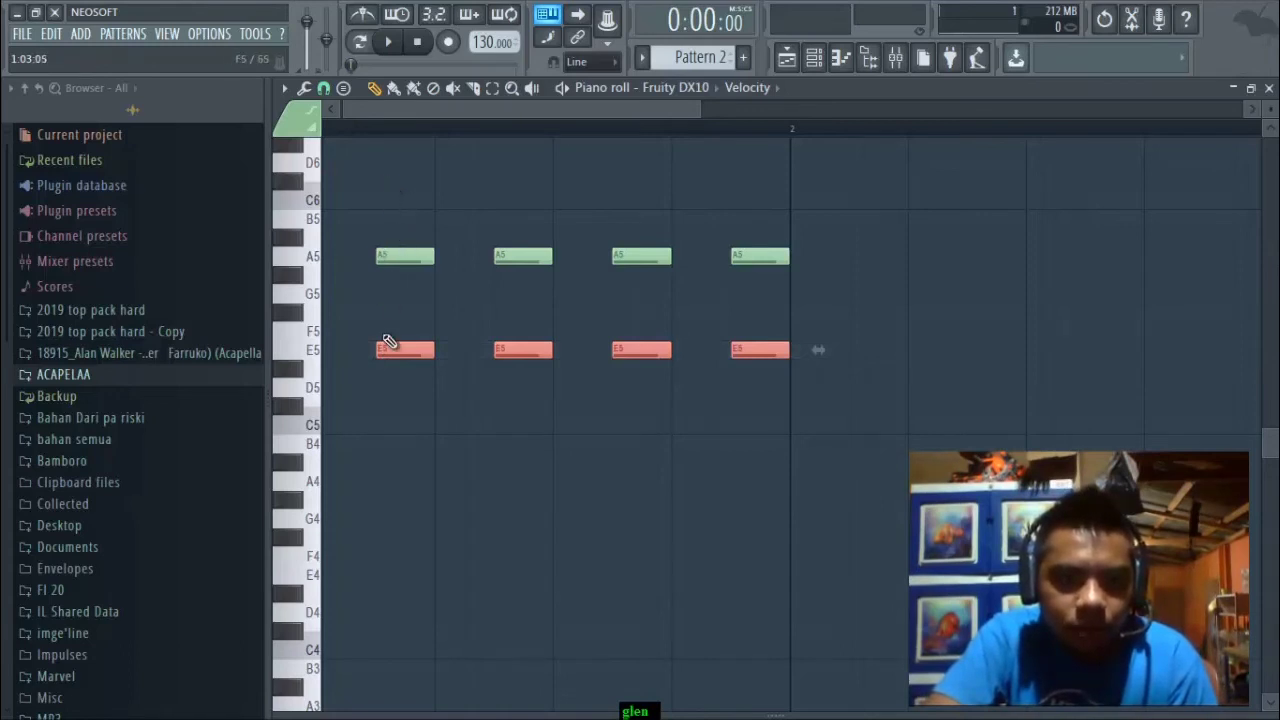
drag(396, 349, 390, 180)
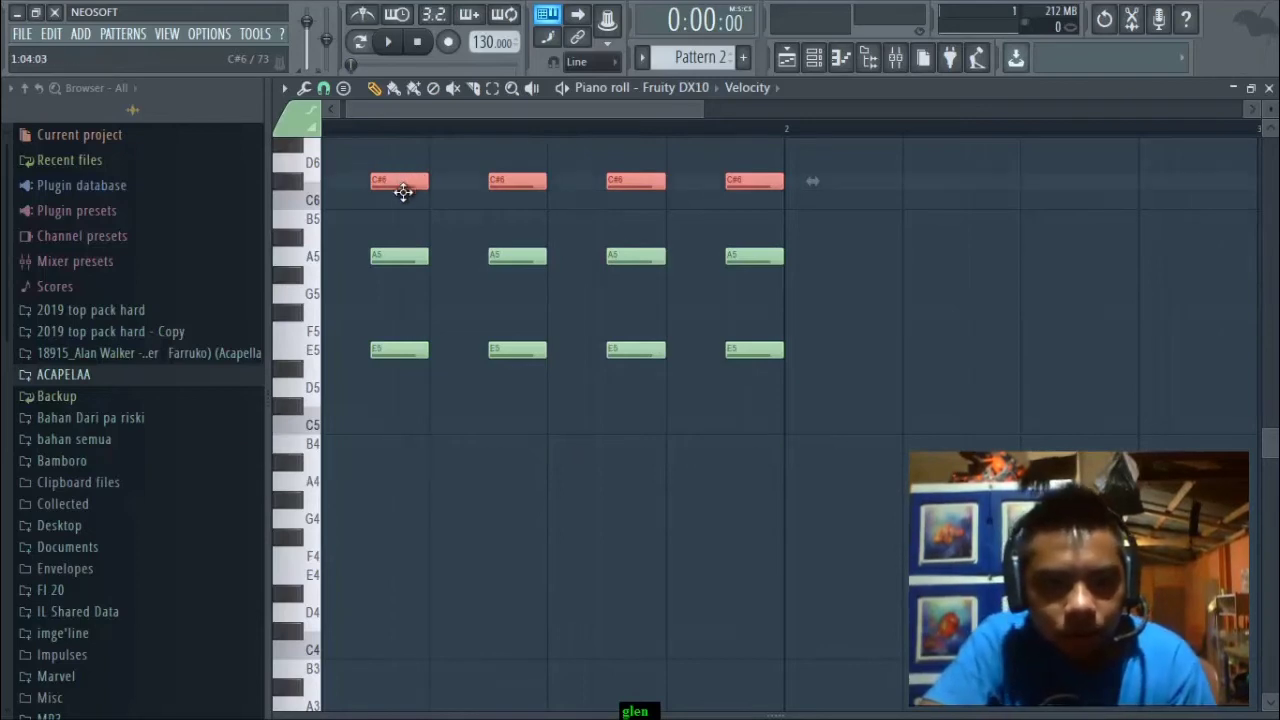
drag(404, 189, 402, 207)
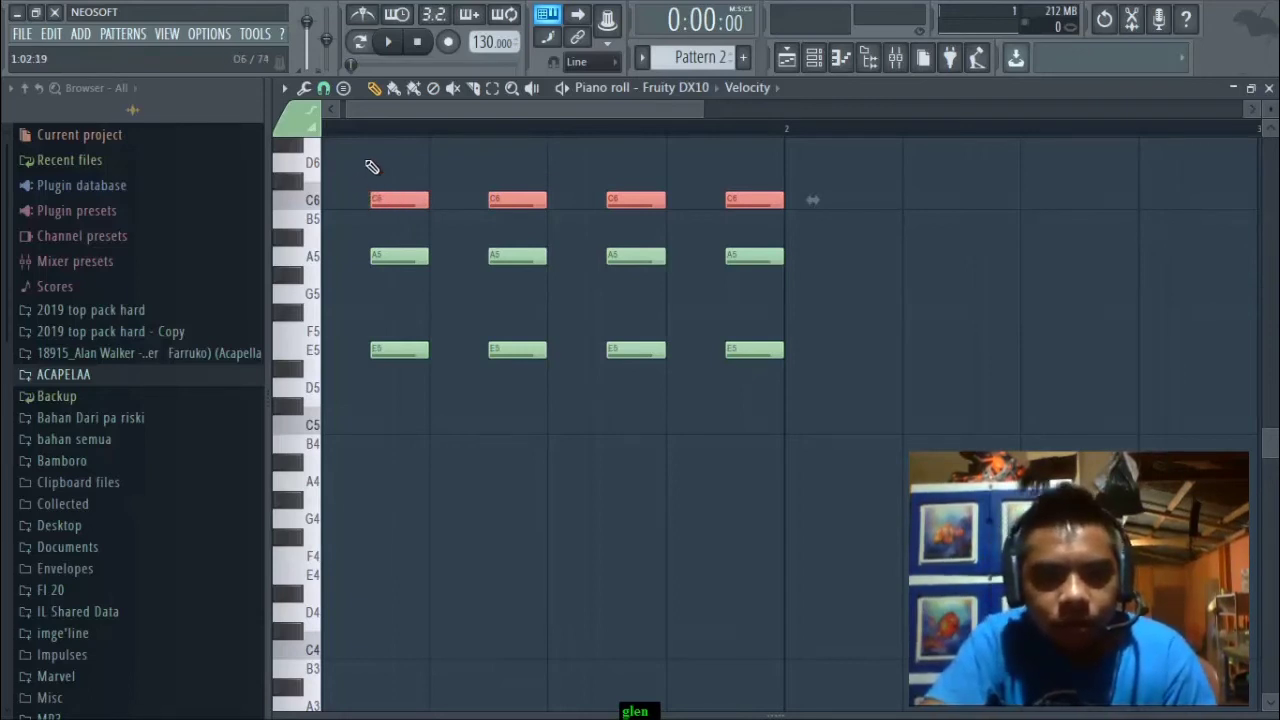
Try shortening all twelve chord notes to one step, preview them, and restore their two-step length.
drag(366, 160, 834, 386)
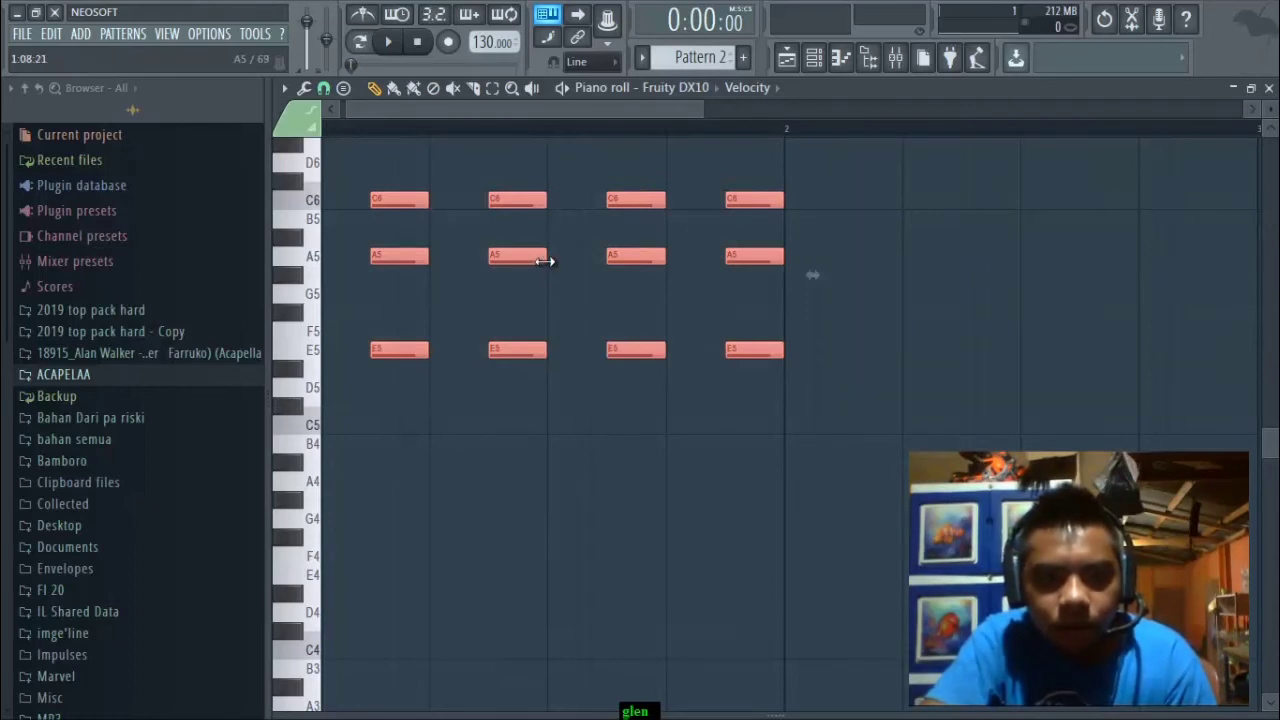
drag(545, 261, 517, 264)
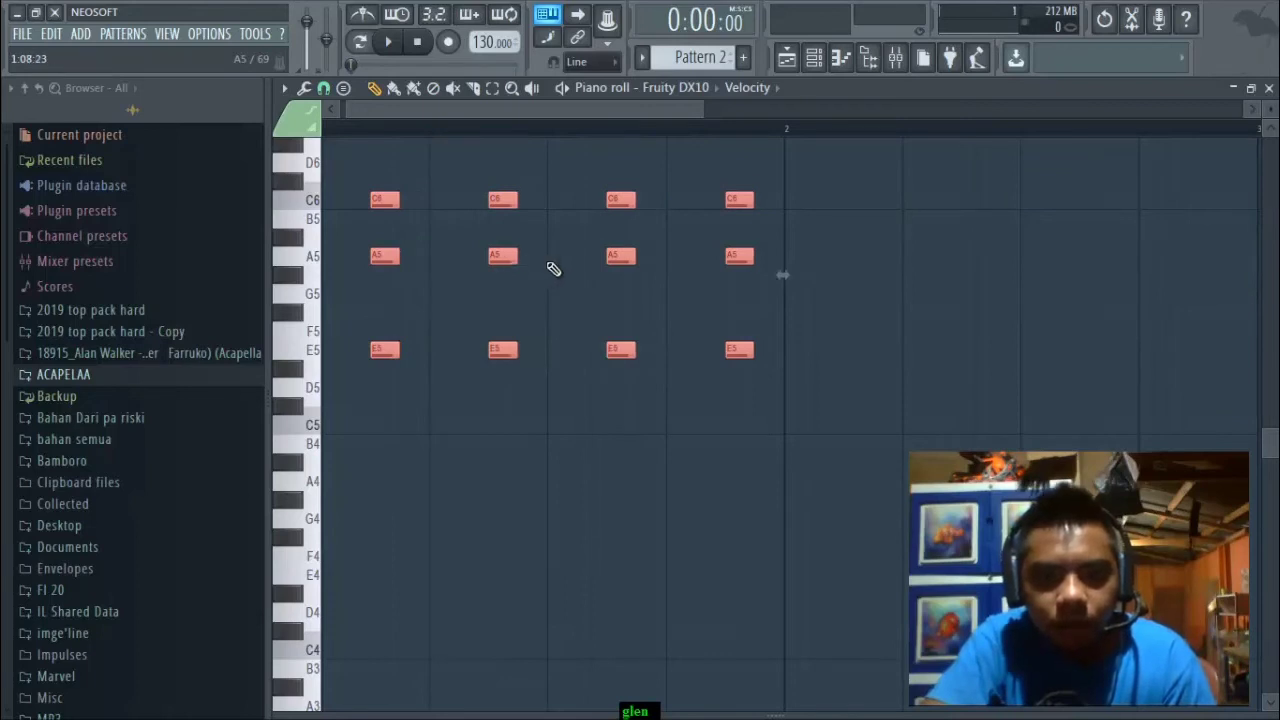
key(space)
key(space)
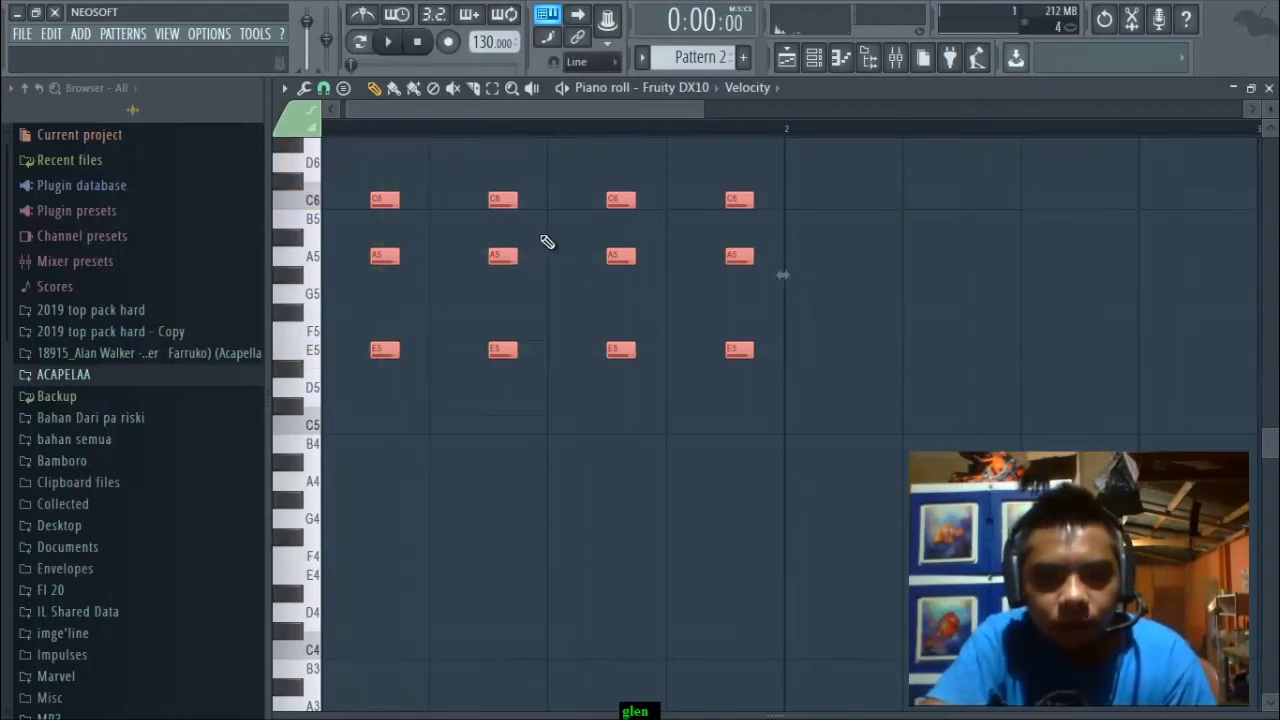
drag(513, 259, 549, 274)
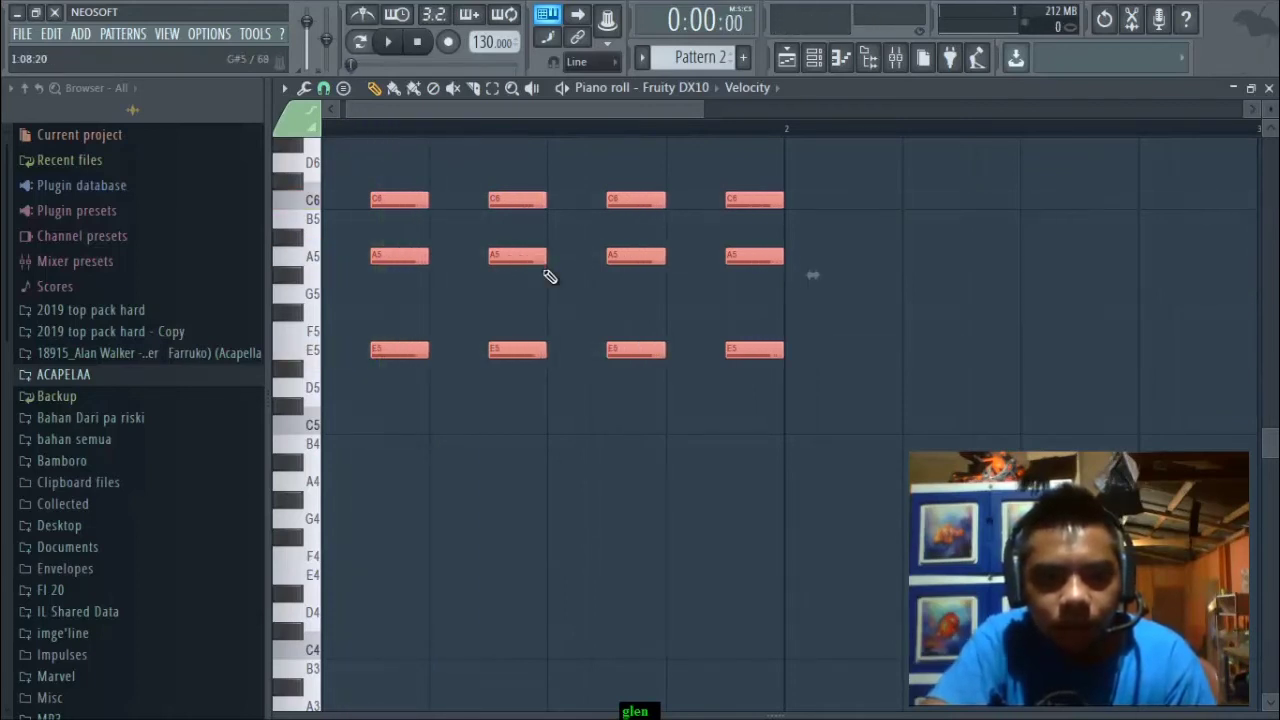
Shorten all twelve Am chord notes in bar 1 to half a step and preview the result.
key(space)
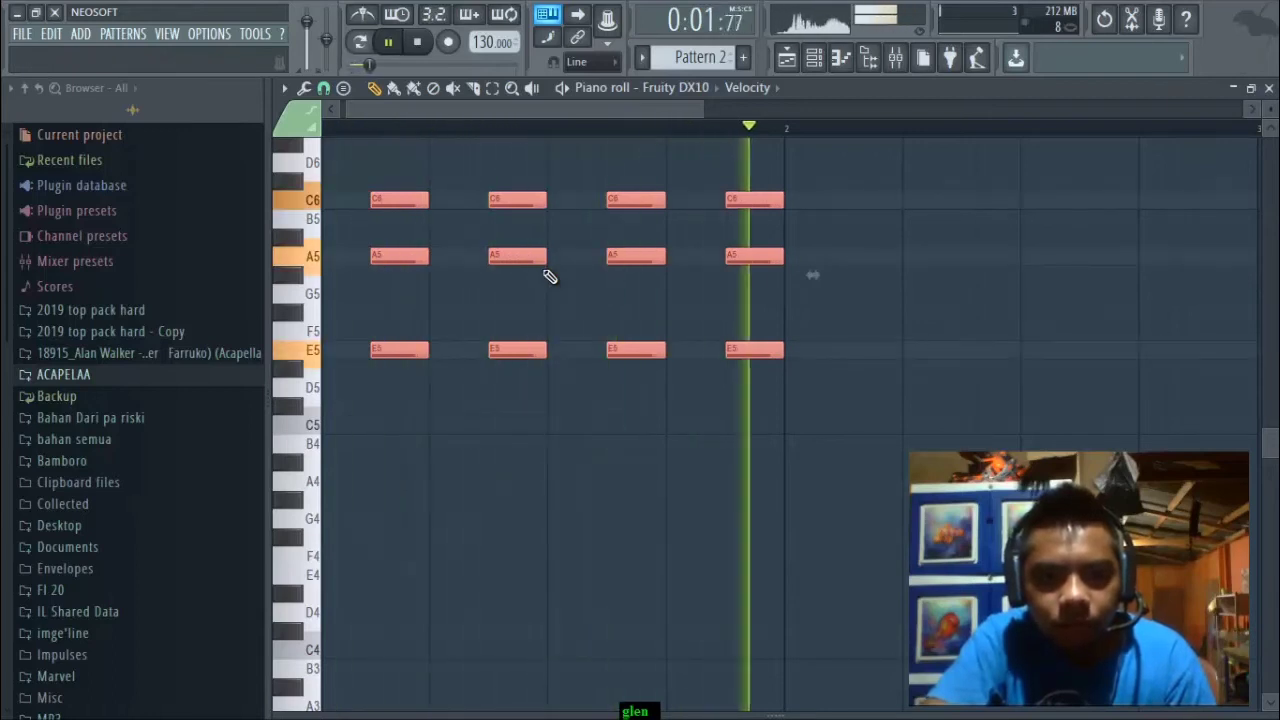
key(space)
drag(543, 260, 501, 264)
key(space)
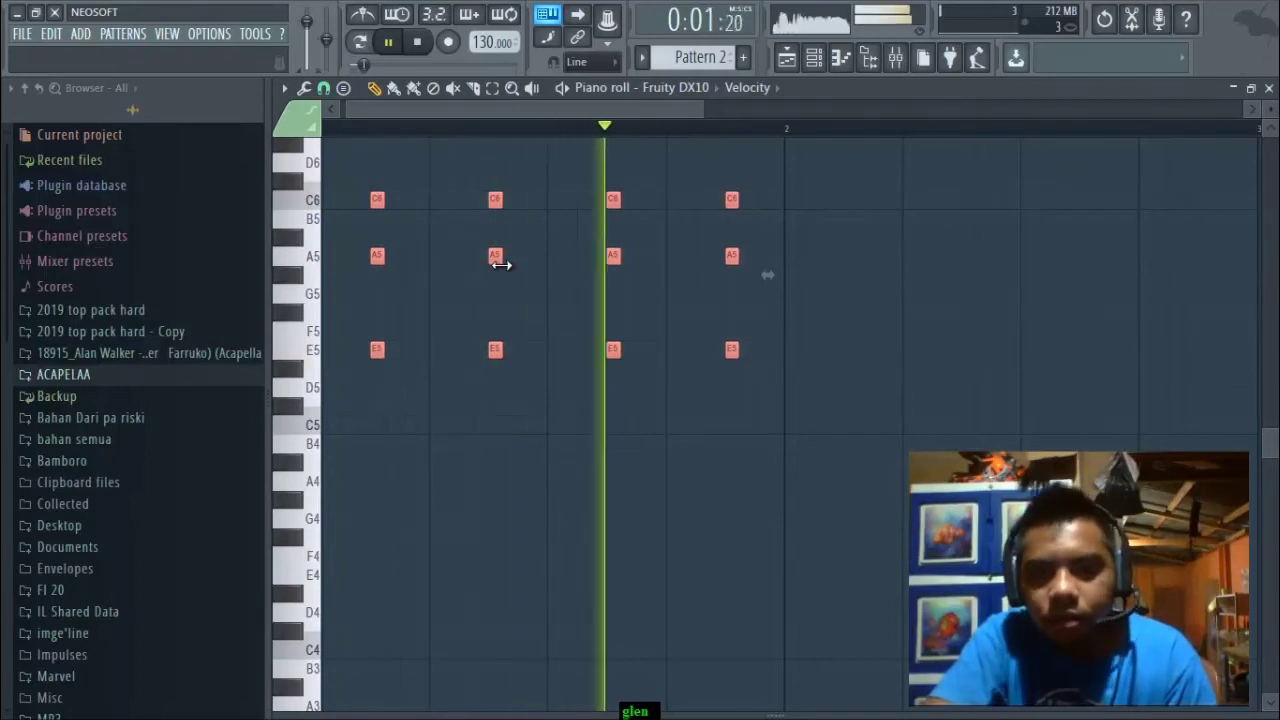
key(space)
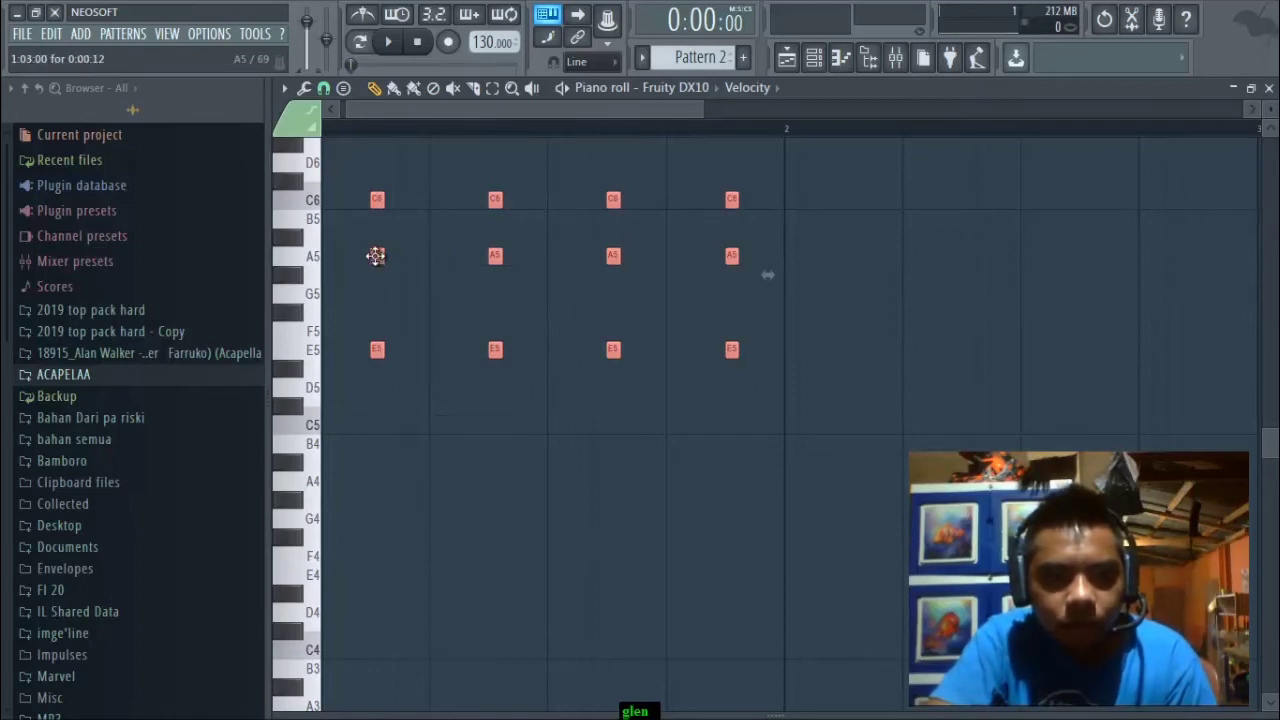
Duplicate the Am chords into bar 2 four semitones lower, raising the G#5 row to A5 to form four F chords.
drag(371, 254, 842, 318)
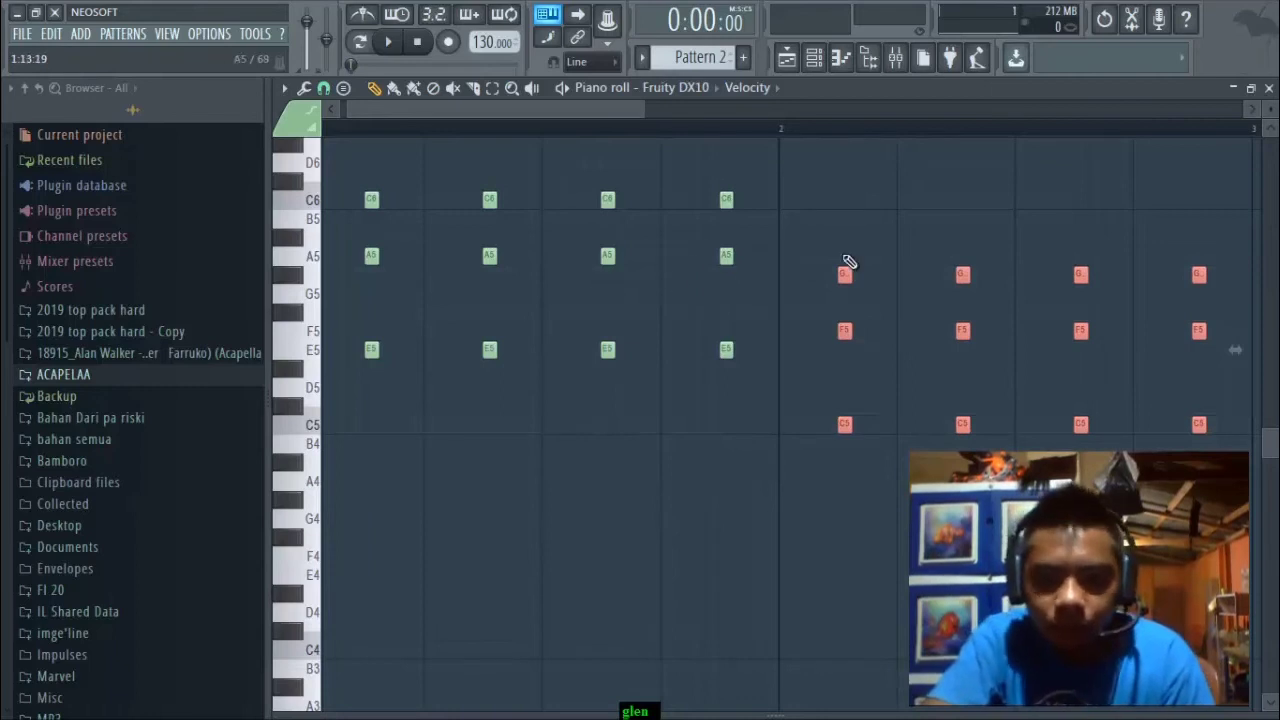
drag(830, 281, 827, 280)
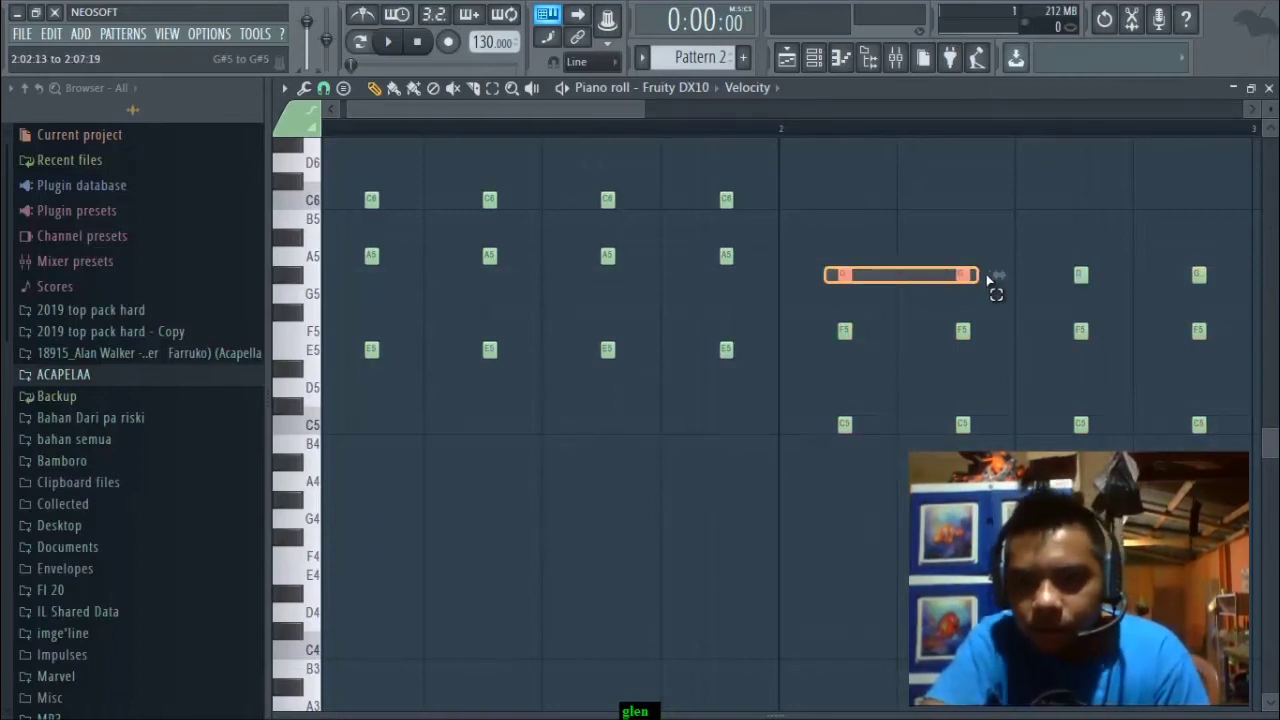
drag(988, 279, 1129, 279)
key(ctrl+z)
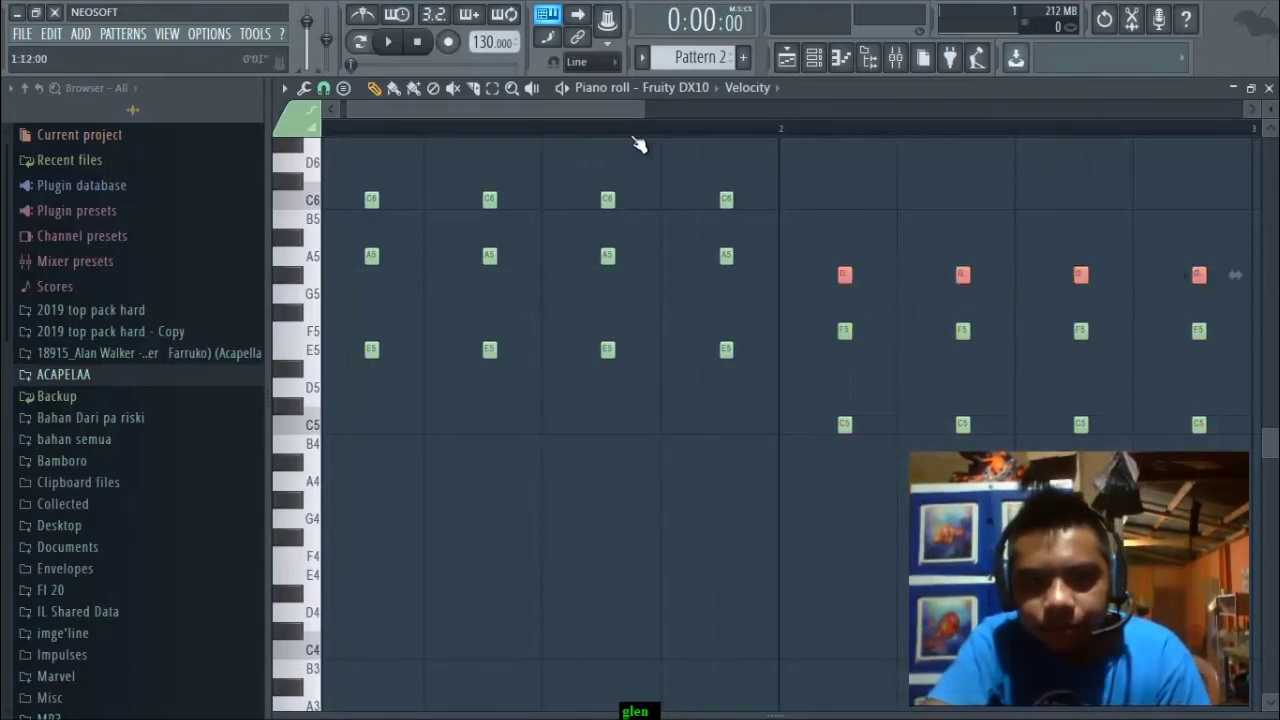
drag(606, 107, 640, 105)
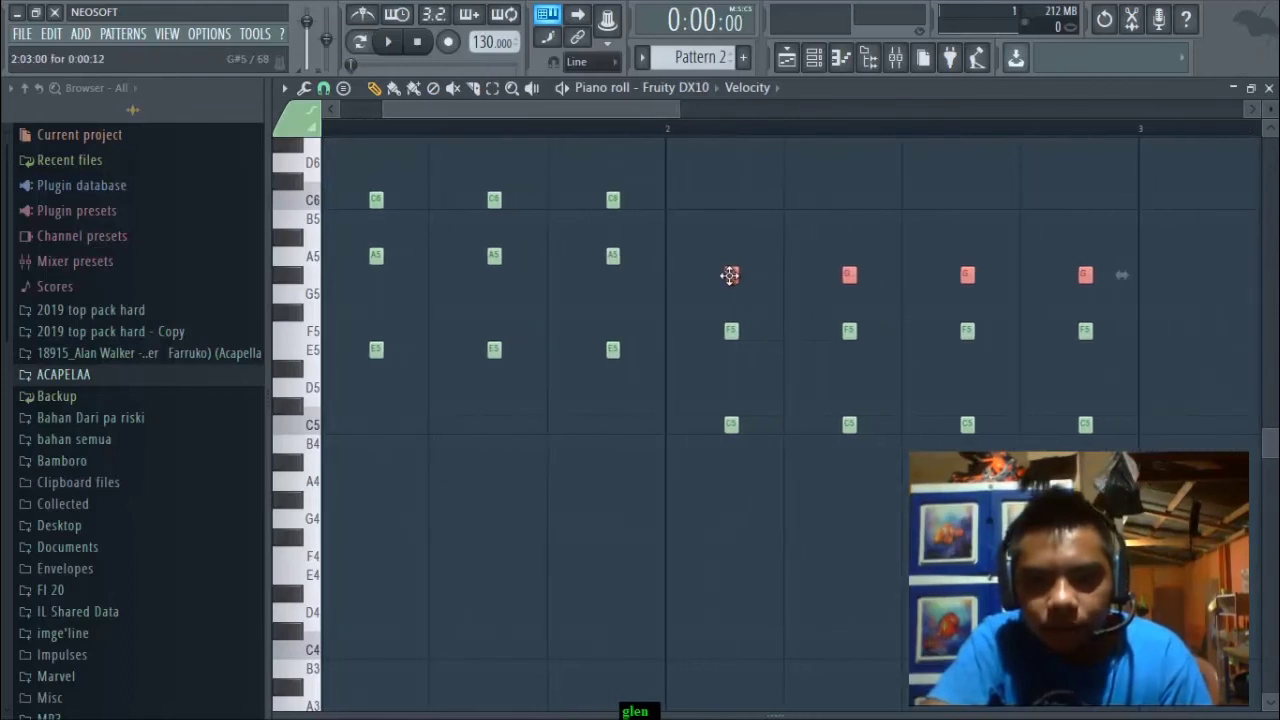
drag(731, 277, 730, 249)
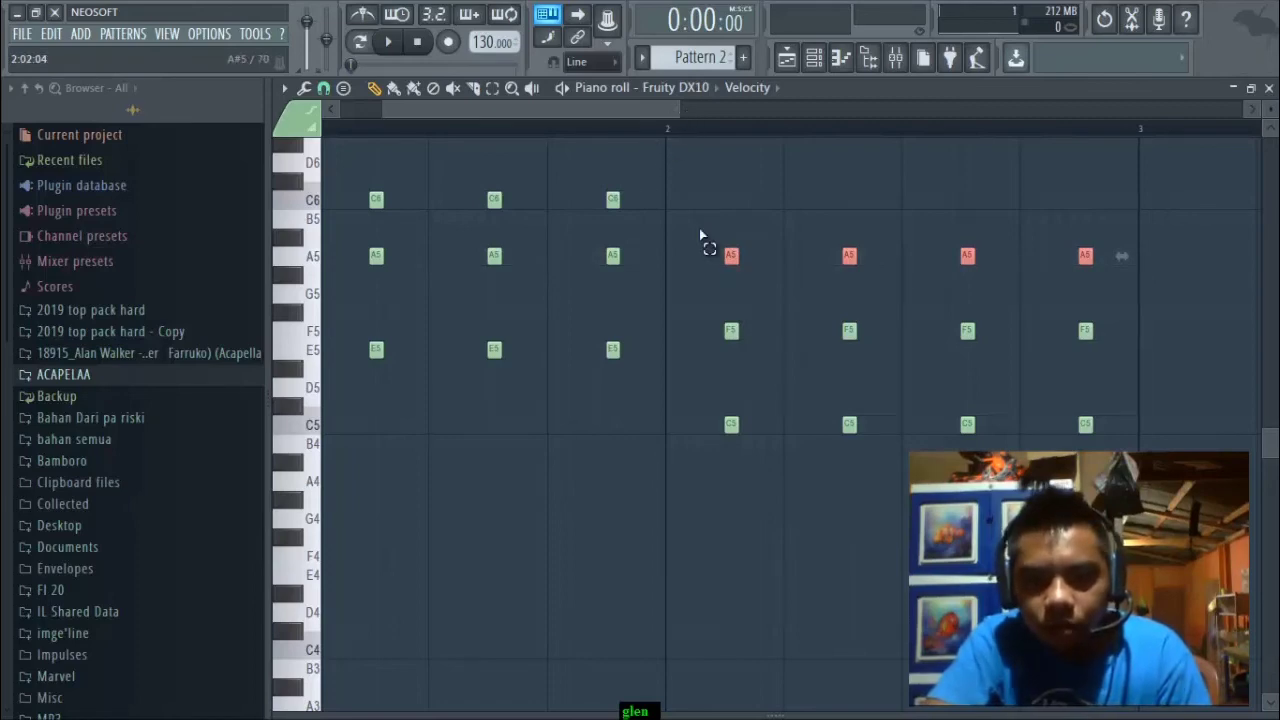
Duplicate the F chords into bar 3 as C chords (G4, C5, E5), and those into bar 4 as G chords (D5, G5, B5).
drag(700, 232, 1144, 470)
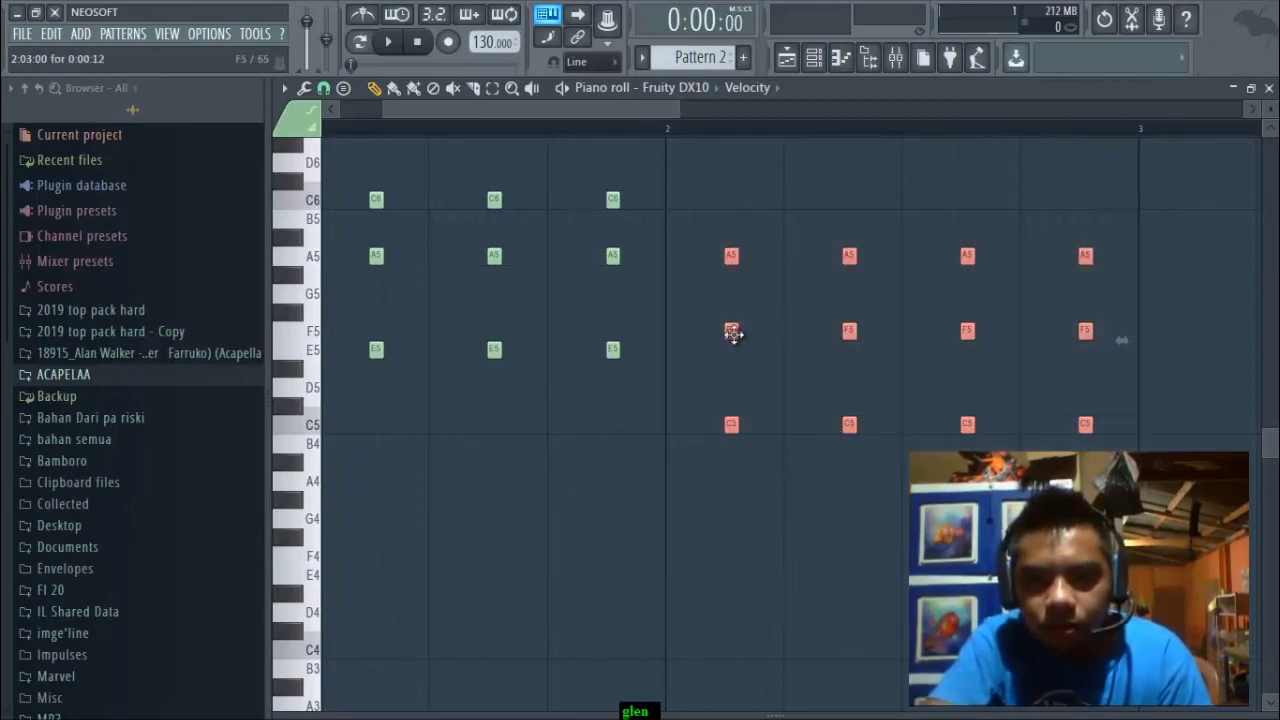
mouse_move(731, 333)
mouse_down()
mouse_move(1208, 297)
mouse_move(1259, 320)
mouse_move(1080, 357)
mouse_move(1037, 294)
mouse_move(1069, 271)
mouse_move(1274, 266)
mouse_move(946, 271)
mouse_move(903, 263)
mouse_move(903, 234)
mouse_move(905, 437)
mouse_up()
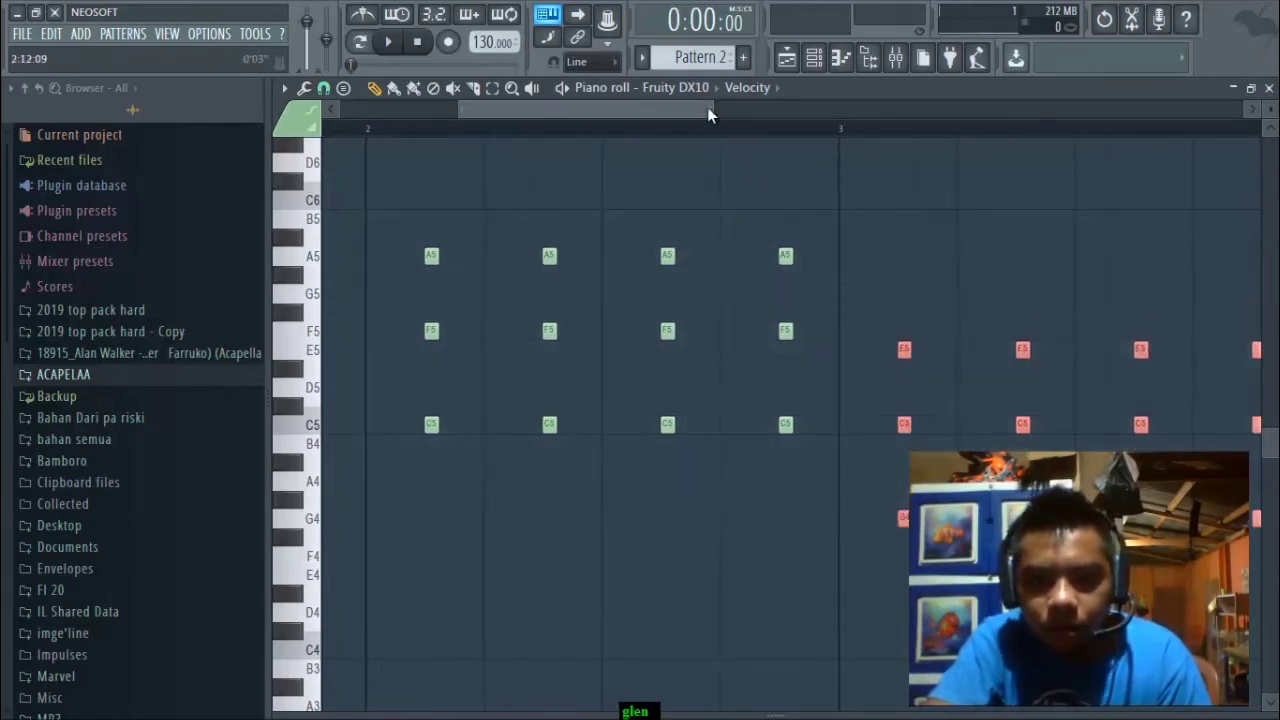
drag(709, 109, 802, 110)
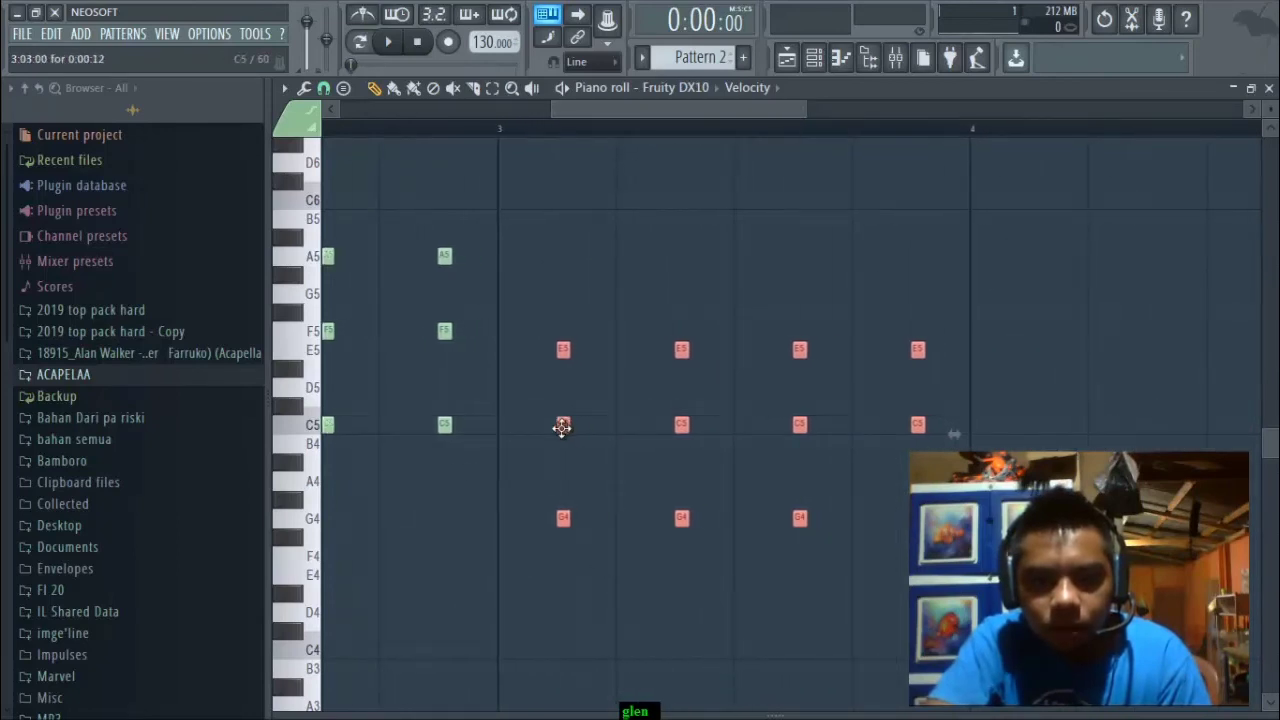
click(1222, 312)
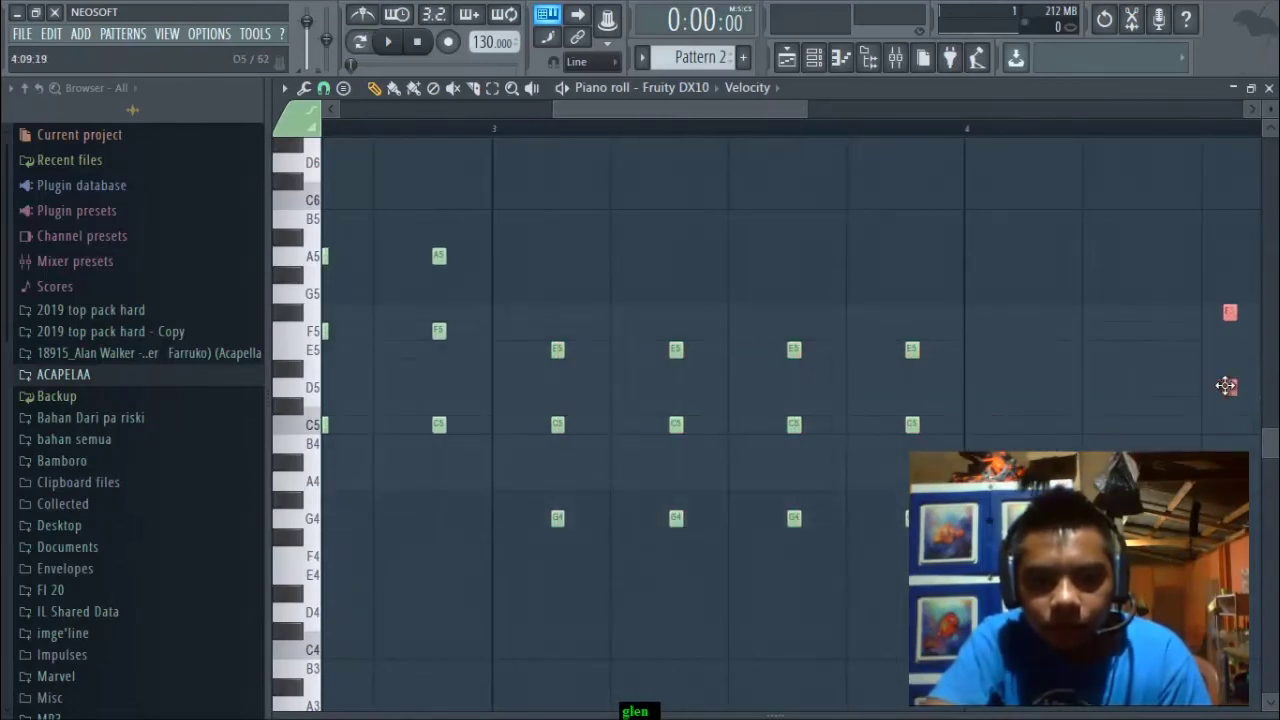
drag(1227, 386, 875, 290)
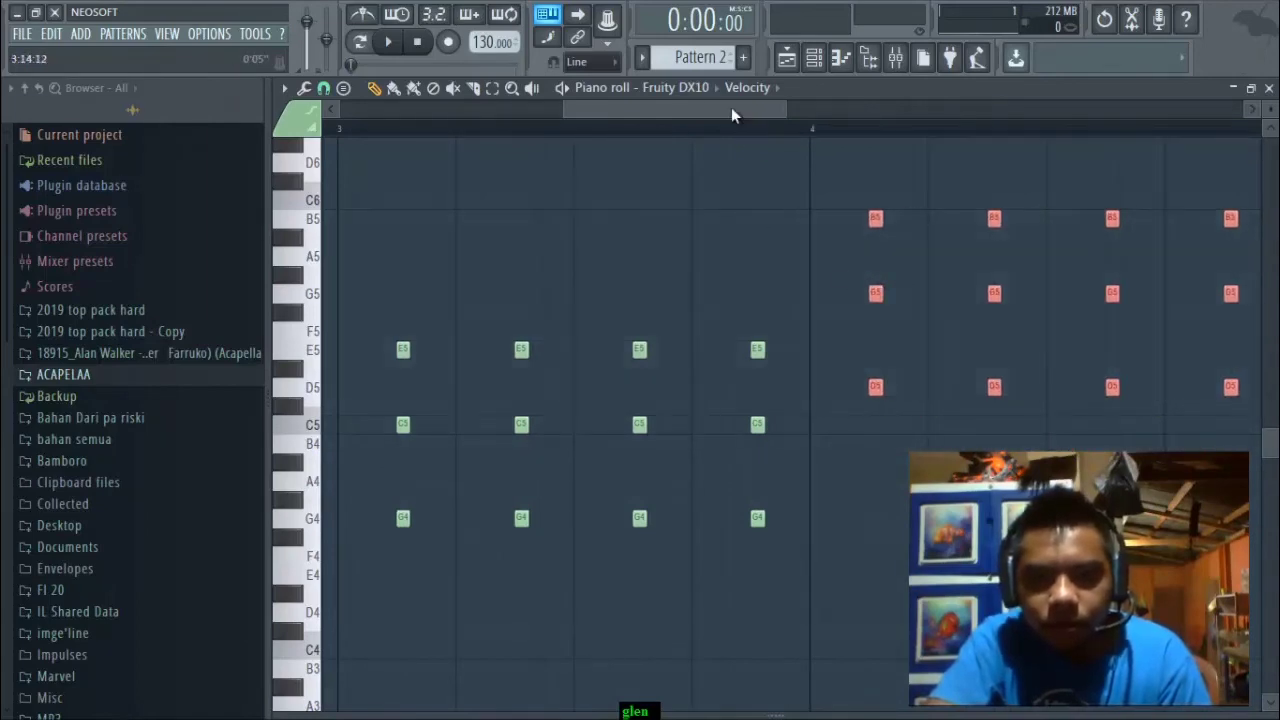
drag(732, 110, 425, 130)
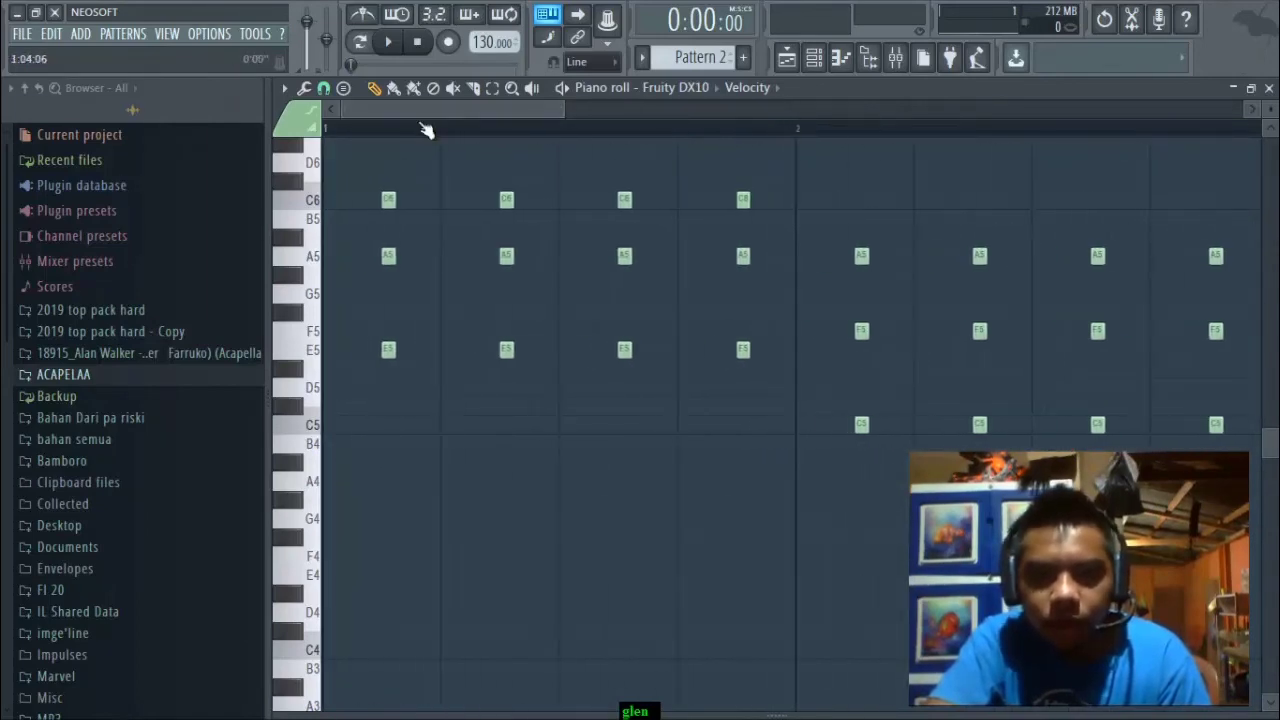
Place another Pattern 2 clip on Track 3 of the playlist at bar 5 and start playback.
click(788, 58)
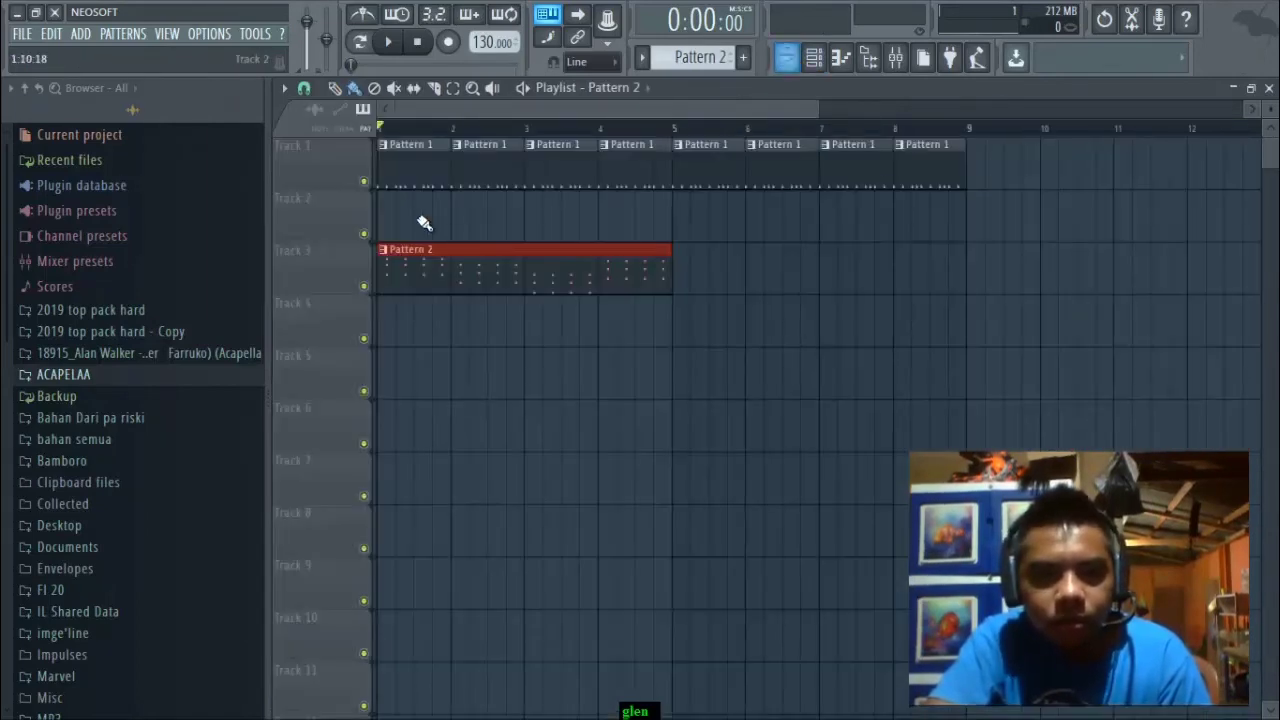
click(681, 273)
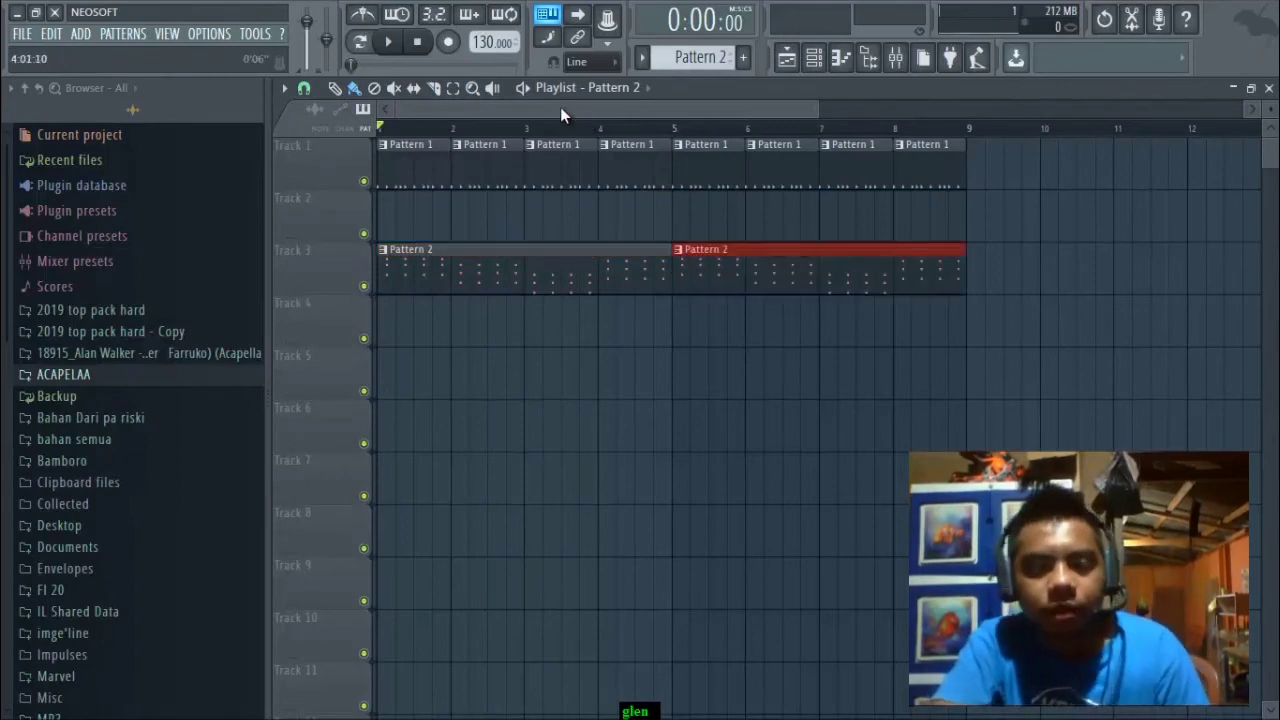
key(space)
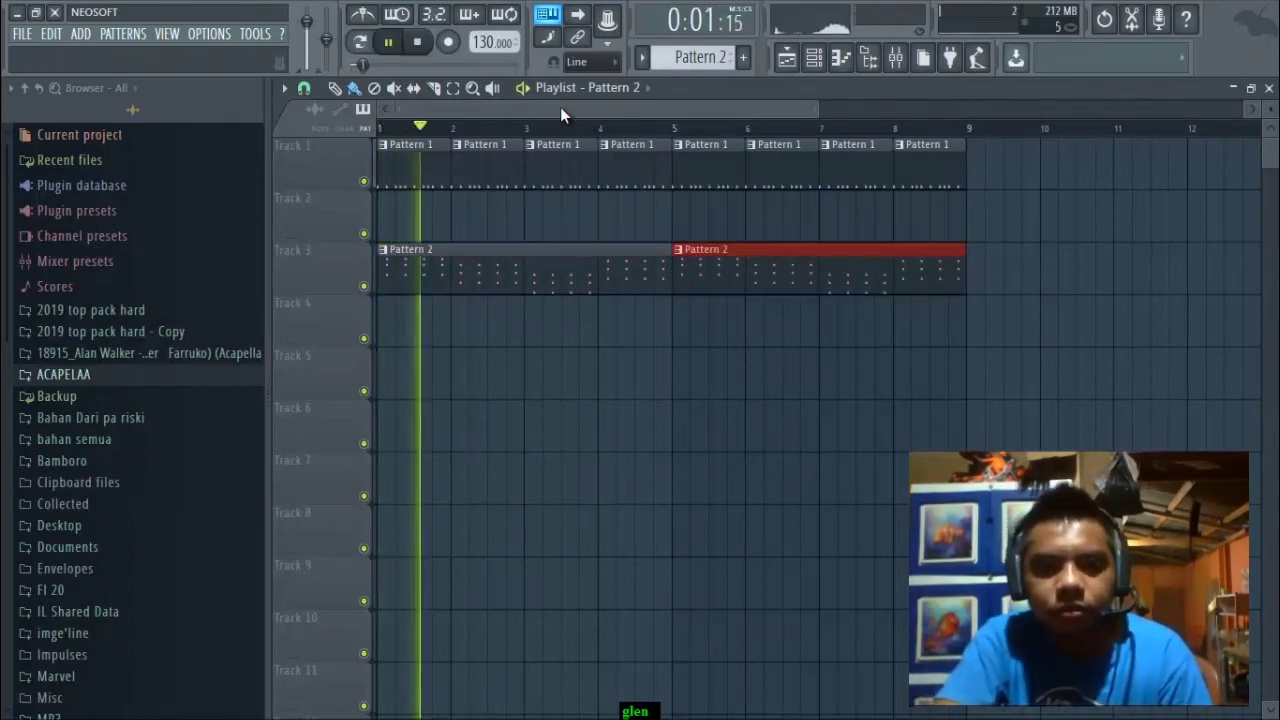